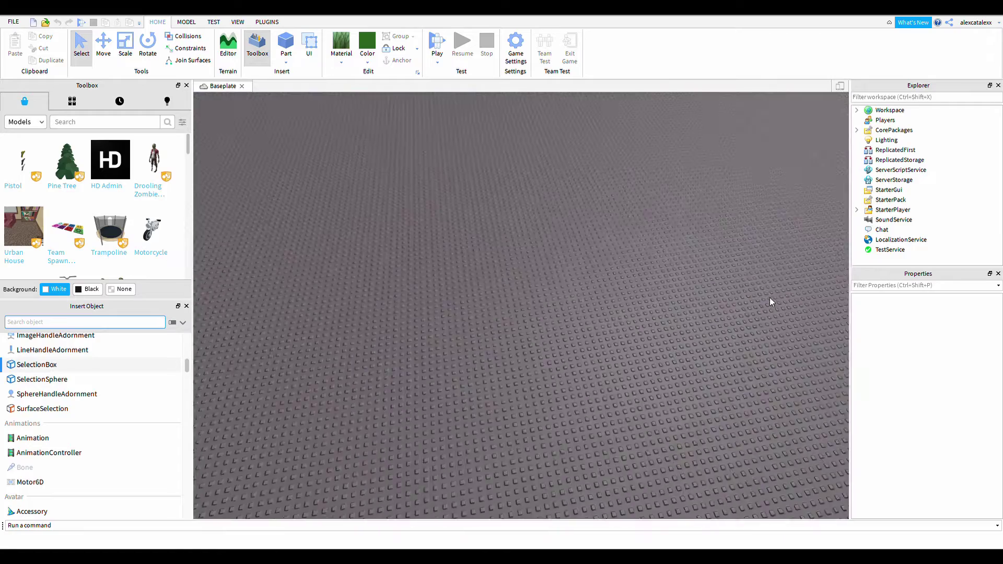
scroll(770, 301, up, 3)
scroll(770, 297, down, 3)
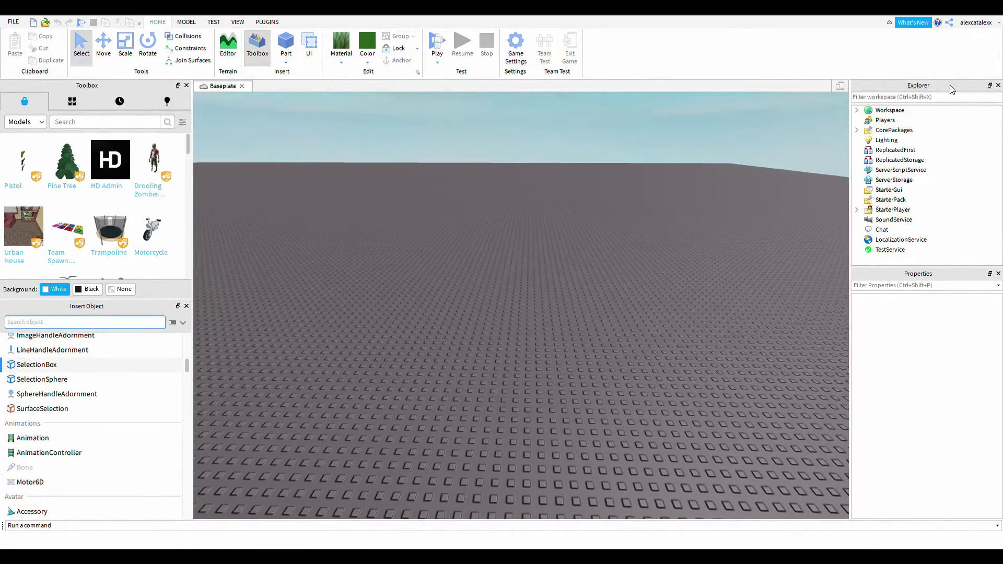
right_drag(249, 276, 246, 271)
right_drag(709, 342, 707, 337)
scroll(710, 344, up, 3)
scroll(707, 336, down, 2)
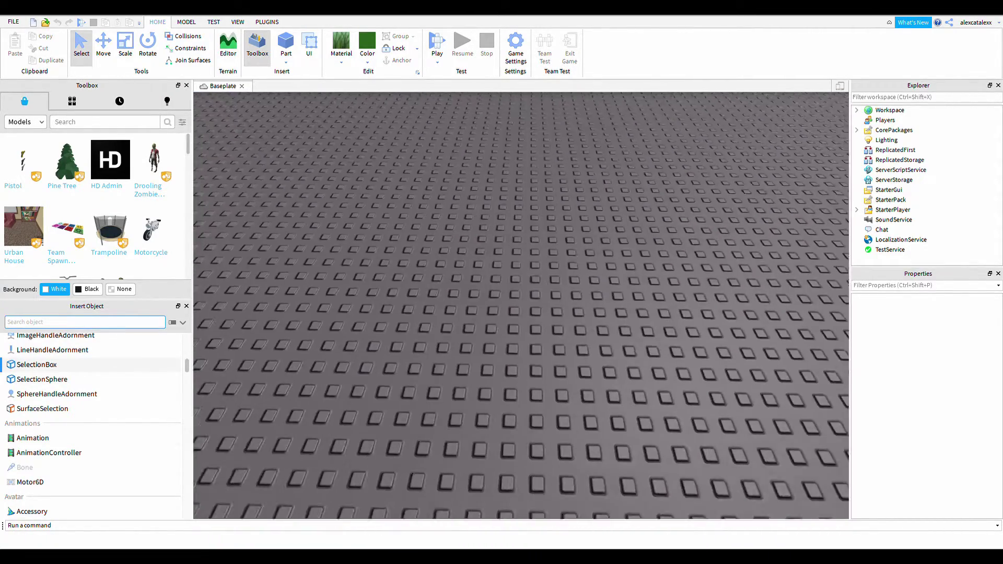
Step: Insert the builderman character for user ID 156 with the Character Inserter and focus the view on it
click(267, 22)
right_drag(508, 201, 504, 197)
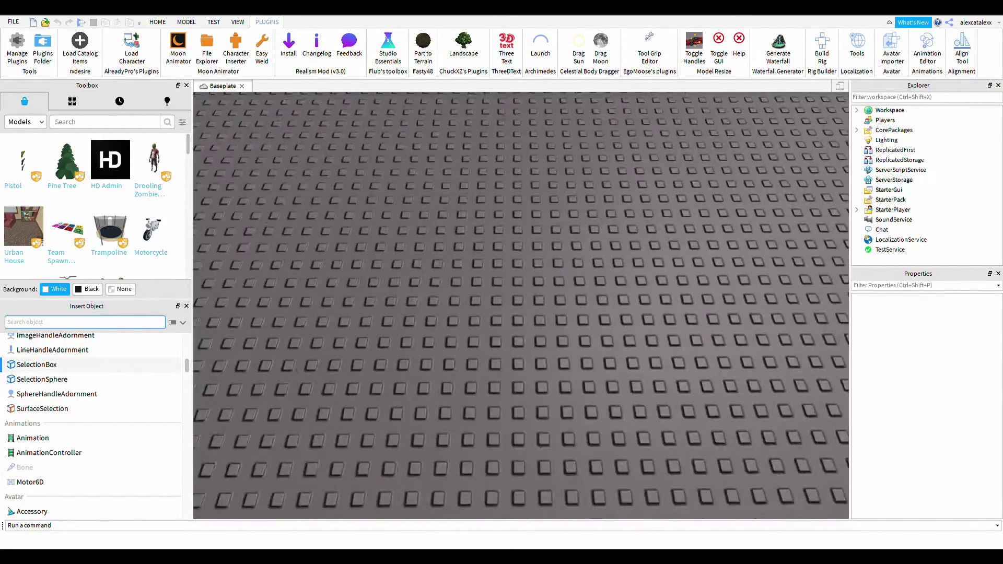
click(233, 54)
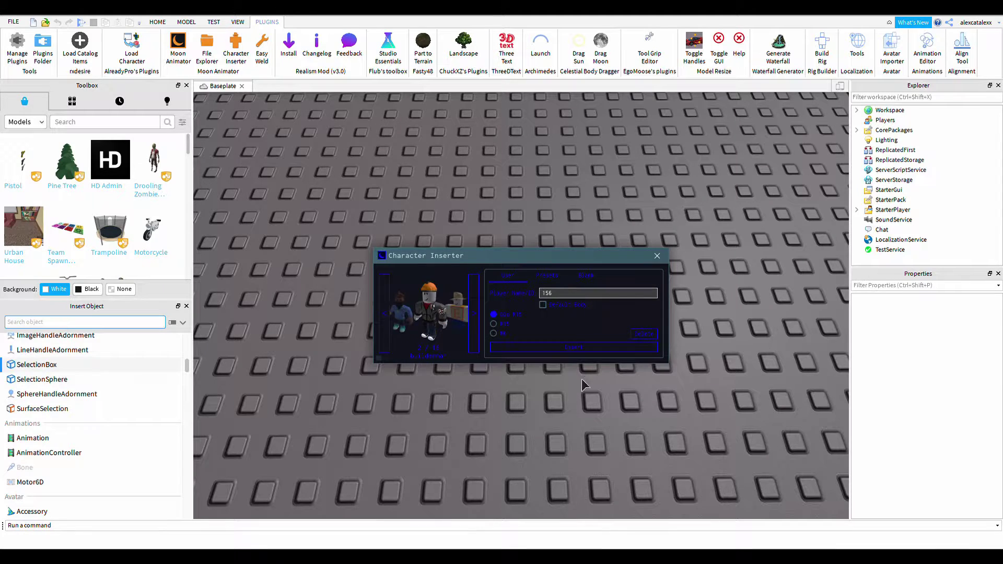
right_drag(639, 393, 564, 372)
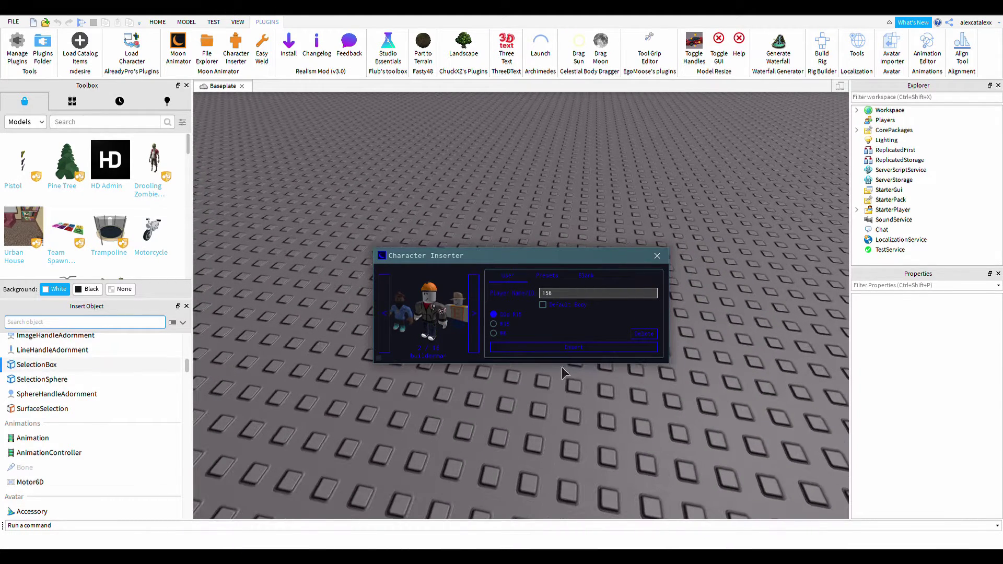
click(569, 347)
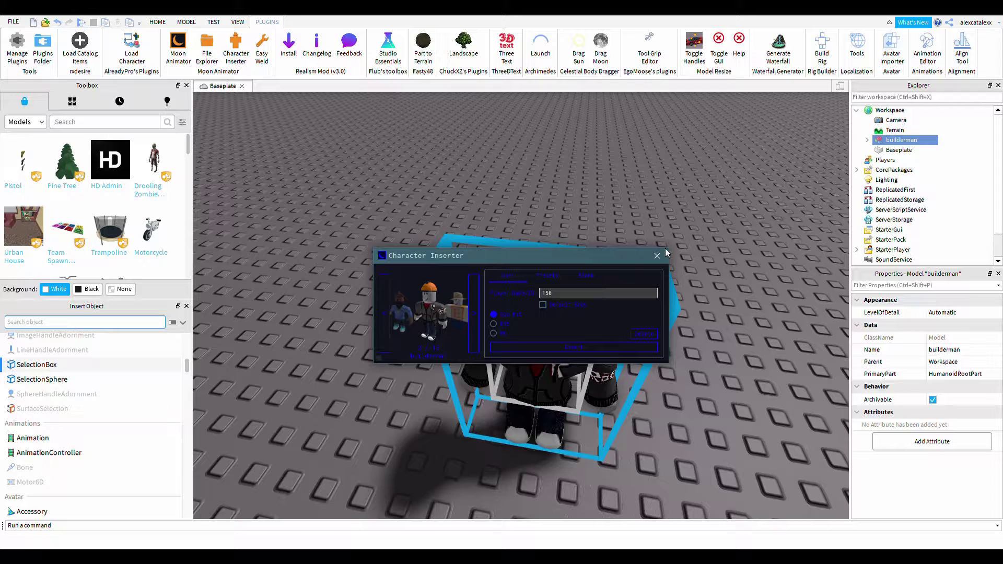
click(658, 256)
scroll(670, 266, up, 10)
key(f)
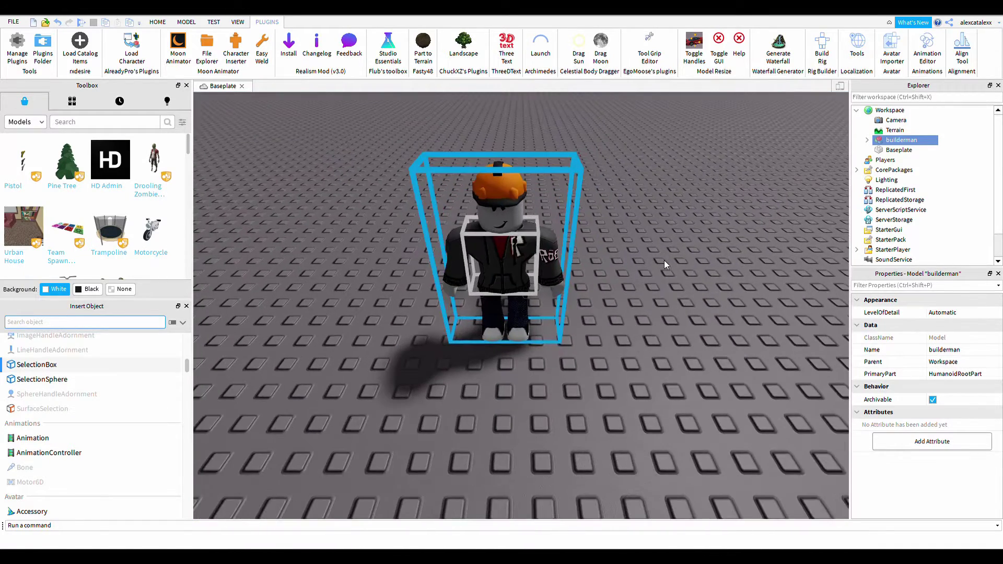
click(180, 46)
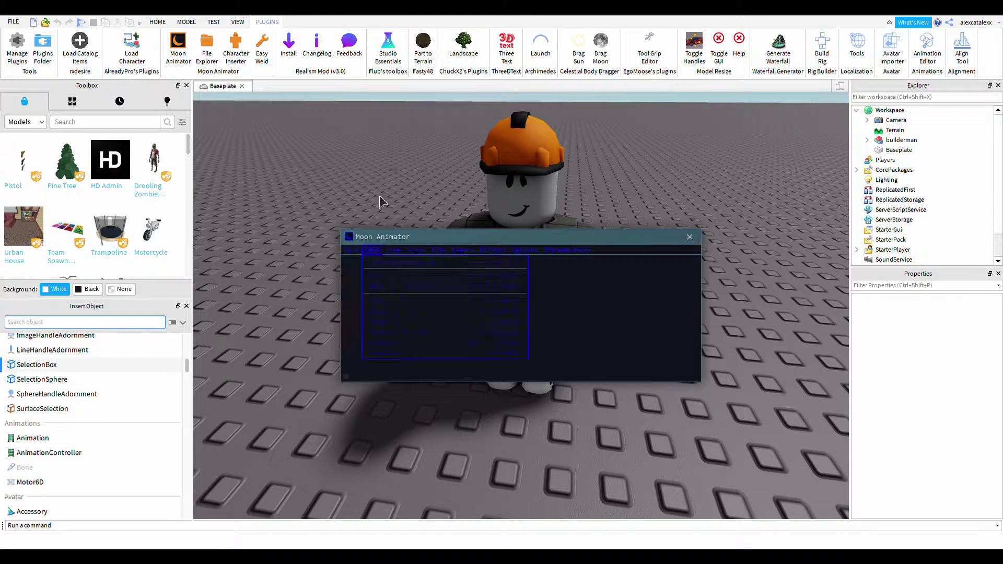
click(690, 238)
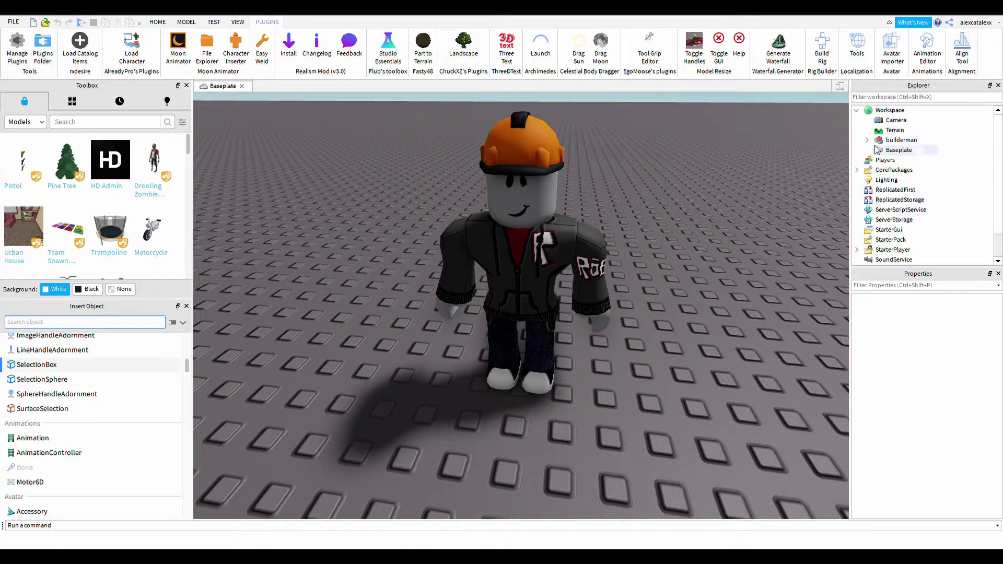
click(902, 140)
click(868, 142)
click(869, 142)
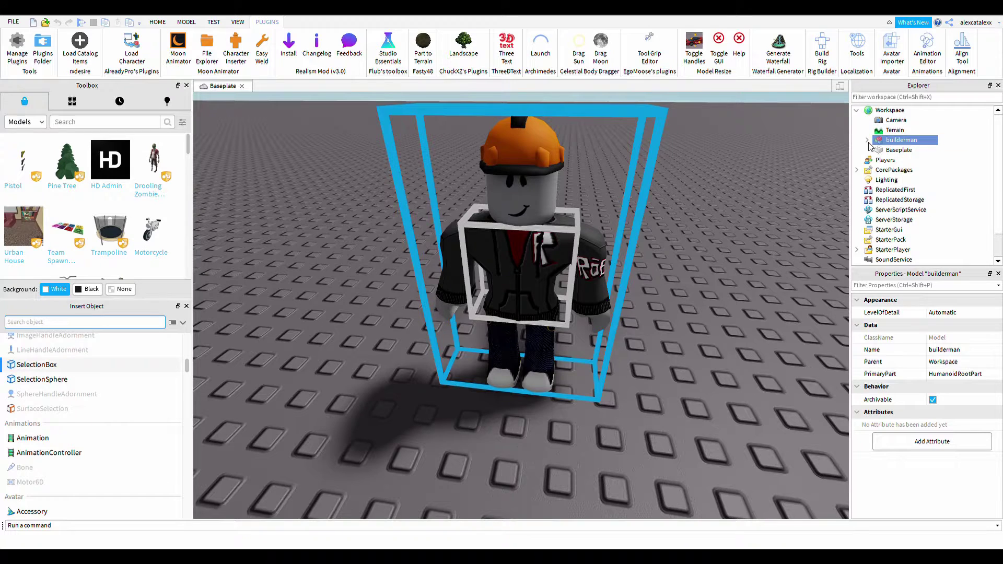
click(674, 197)
click(546, 262)
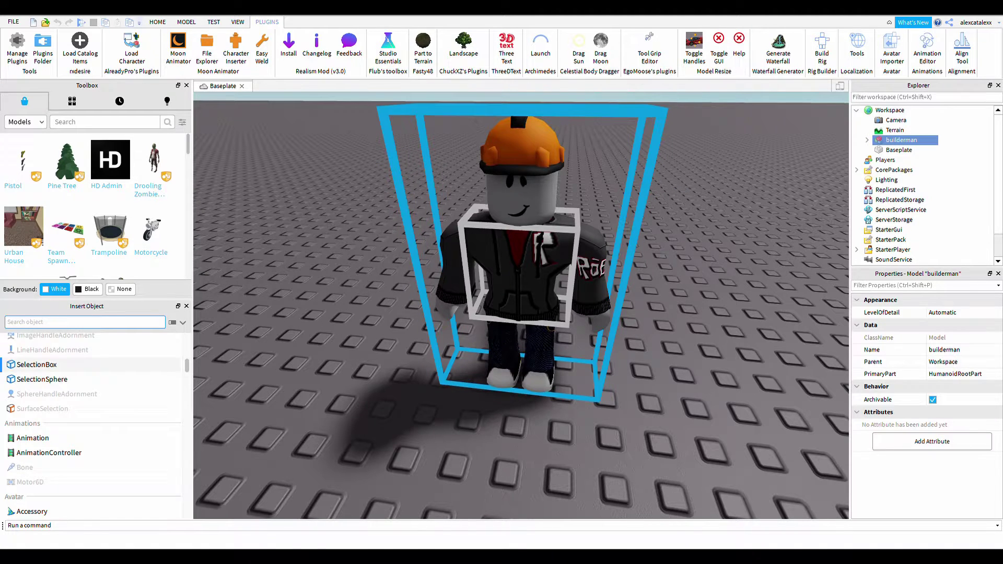
Step: Create a new Moon Animator animation named "Test gfx"
click(178, 47)
click(352, 249)
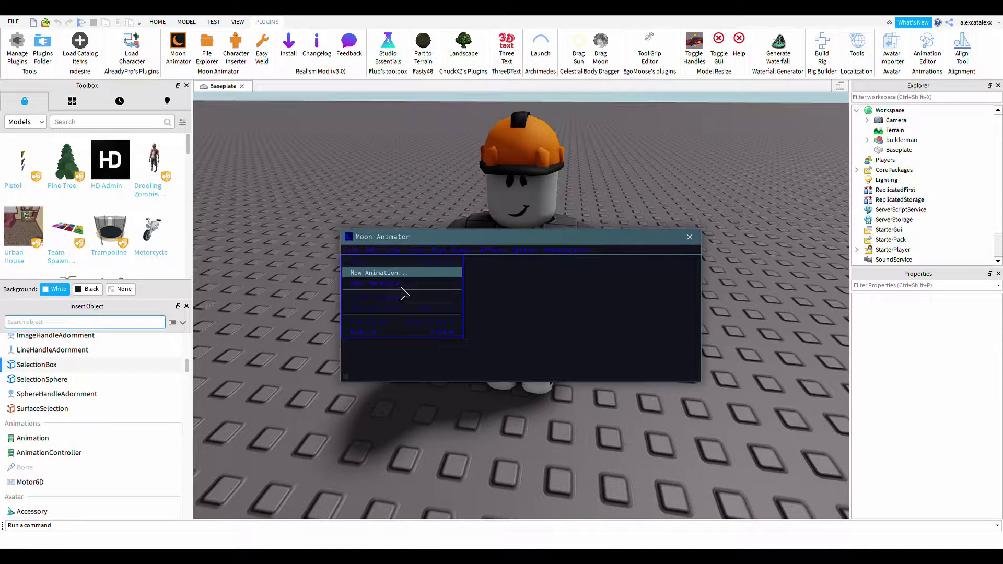
click(403, 284)
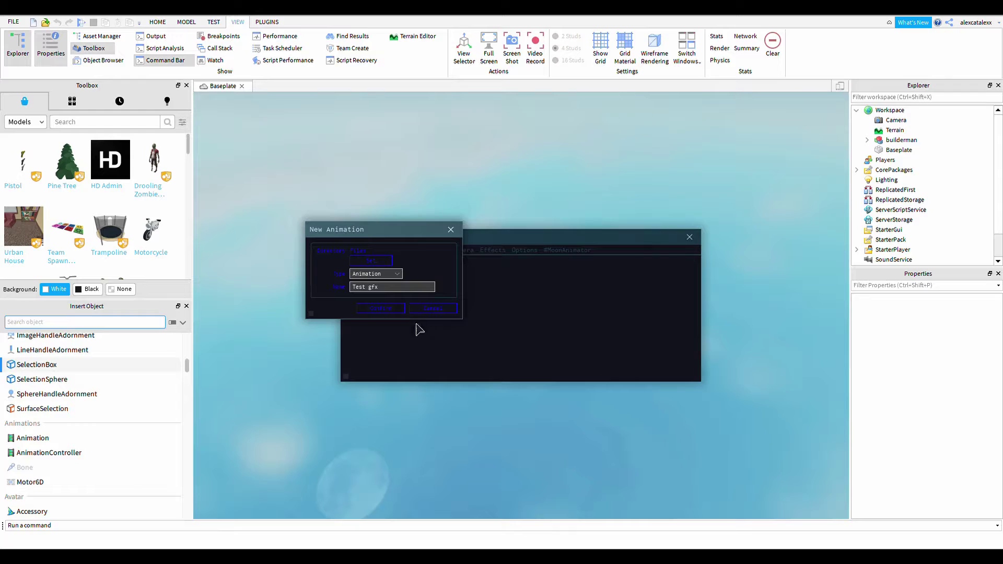
click(388, 309)
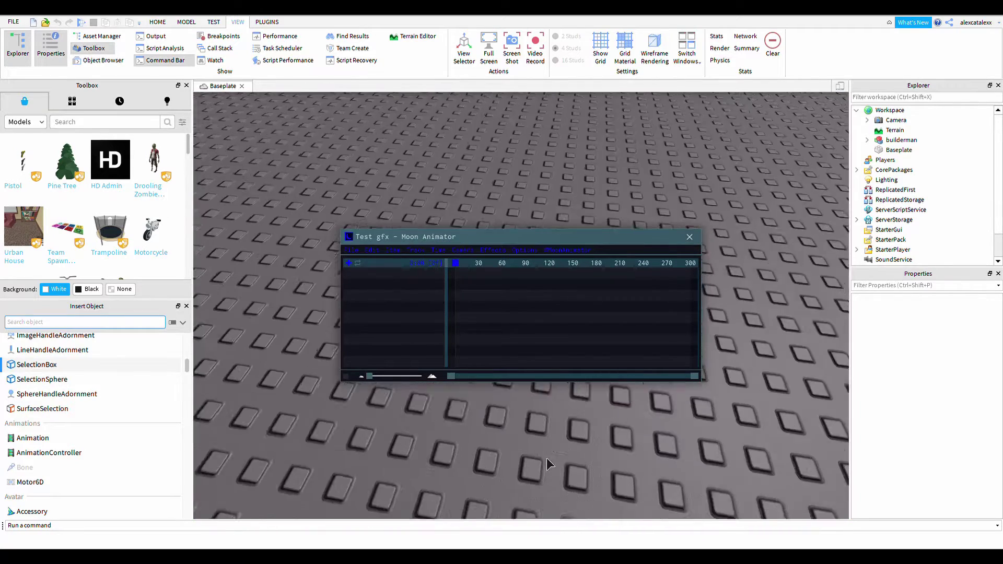
Step: Add the builderman rig as an item to the Test gfx animation
mouse_move(553, 456)
right_down()
mouse_move(572, 460)
mouse_move(555, 457)
right_up()
key(d)
click(369, 285)
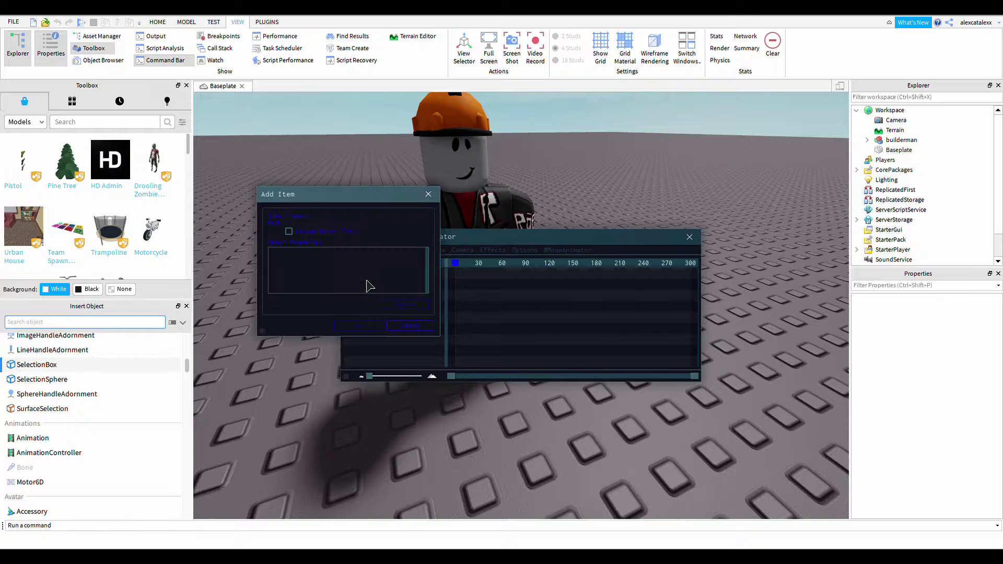
click(470, 217)
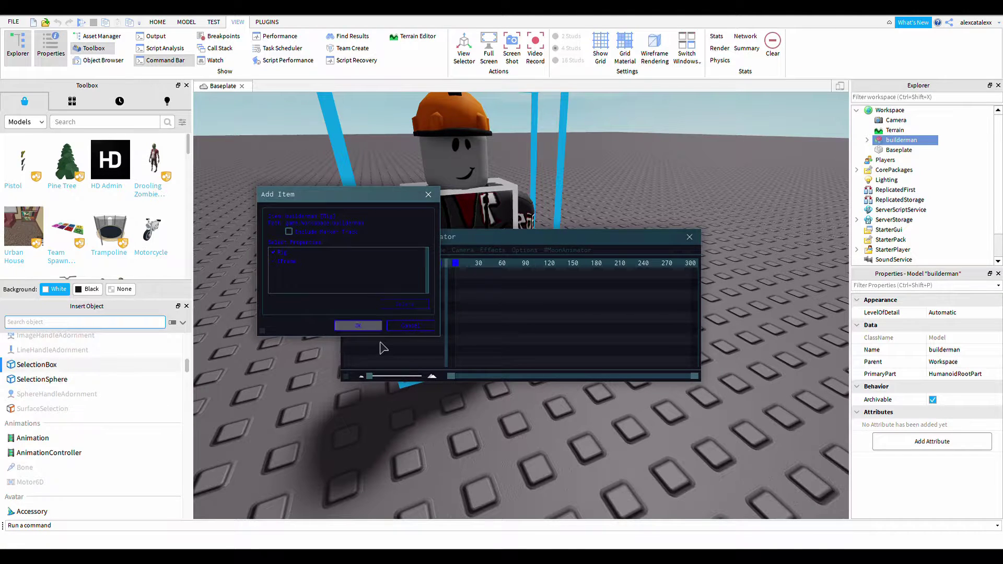
click(358, 326)
Step: Rotate the character's left upper arm so that it is raised and reaches forward
right_drag(493, 223, 493, 225)
scroll(495, 224, up, 4)
click(523, 201)
key(f)
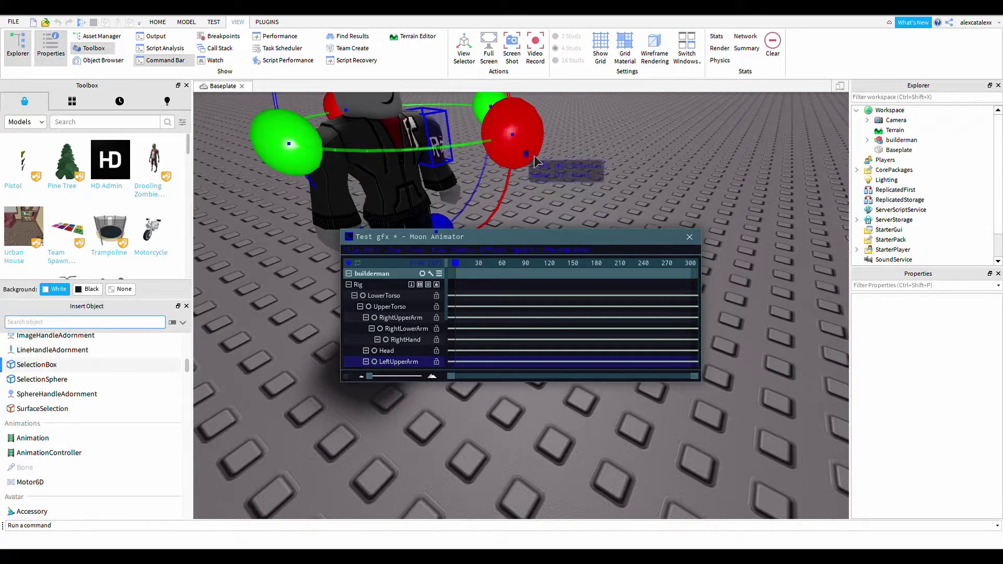
drag(540, 201, 613, 146)
right_drag(617, 170, 622, 175)
drag(548, 153, 502, 146)
right_drag(669, 170, 700, 198)
drag(705, 206, 724, 225)
drag(633, 223, 648, 207)
click(771, 202)
right_drag(771, 202, 772, 203)
Step: Rotate the right upper arm slightly away from the body and move the animator window clear of the character
click(515, 198)
right_drag(515, 197, 514, 198)
drag(579, 206, 594, 230)
right_drag(595, 229, 571, 243)
drag(571, 243, 572, 349)
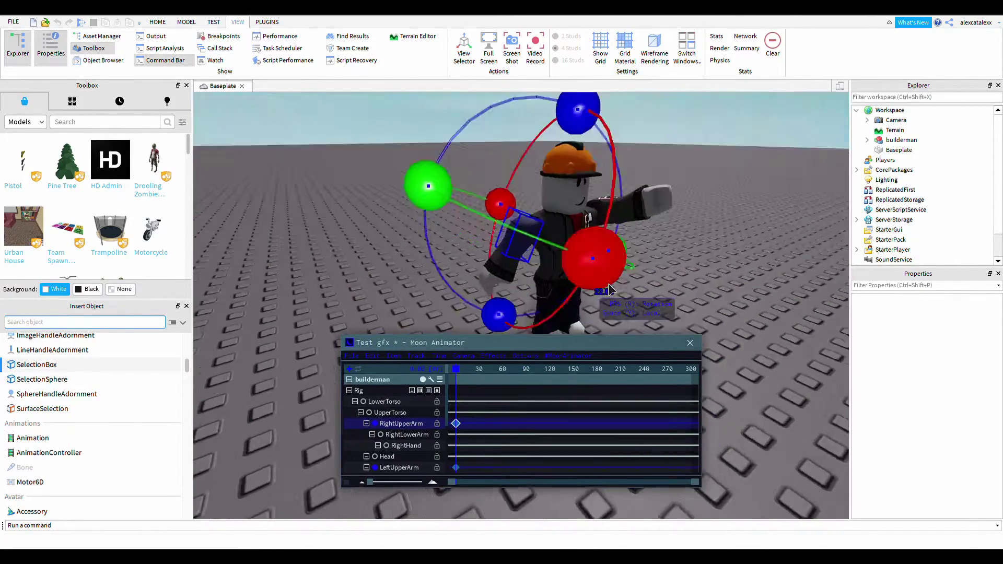
Step: Rotate the character's upper torso slightly
scroll(658, 306, up, 5)
right_drag(655, 301, 656, 302)
click(524, 212)
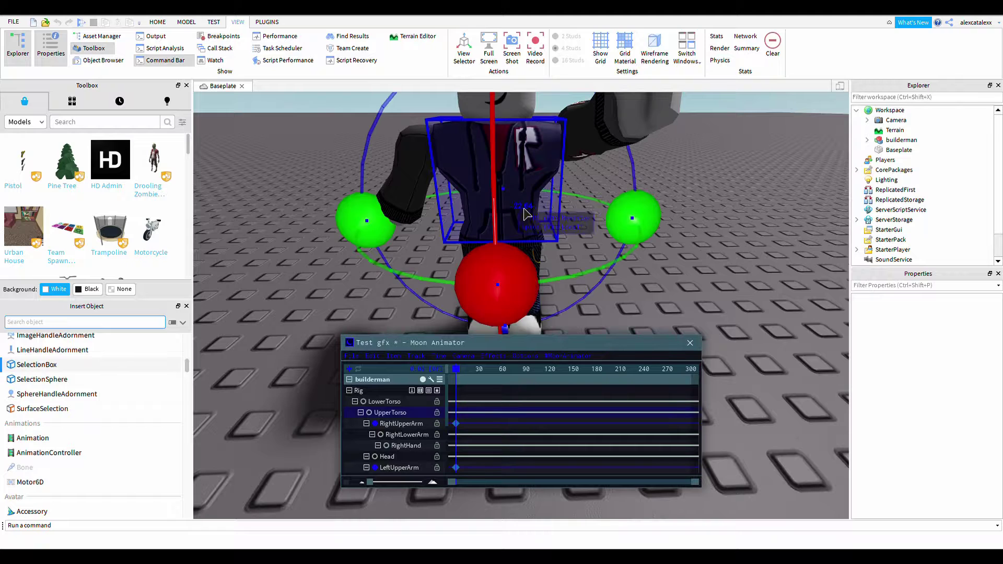
drag(650, 230, 663, 239)
click(658, 293)
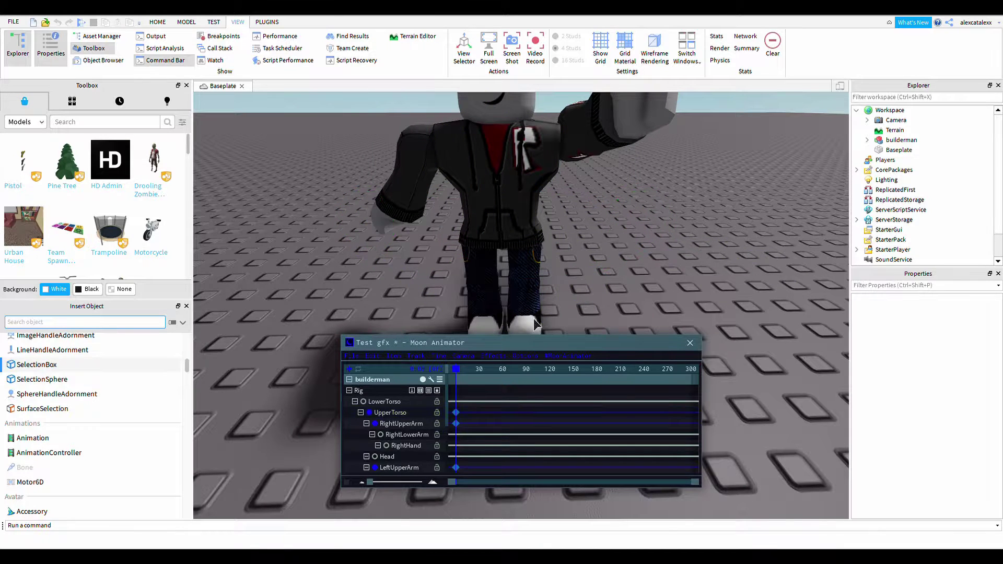
Step: Rotate the right lower leg so that it bends backward at the knee
click(495, 286)
click(647, 314)
right_drag(647, 314, 647, 315)
click(506, 299)
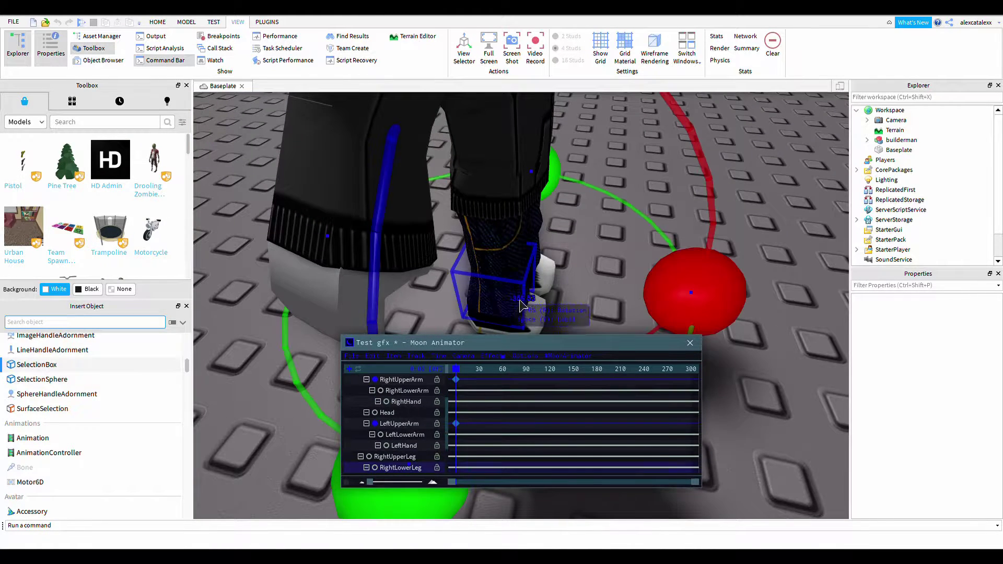
drag(701, 304, 684, 372)
click(748, 352)
right_drag(748, 351, 746, 352)
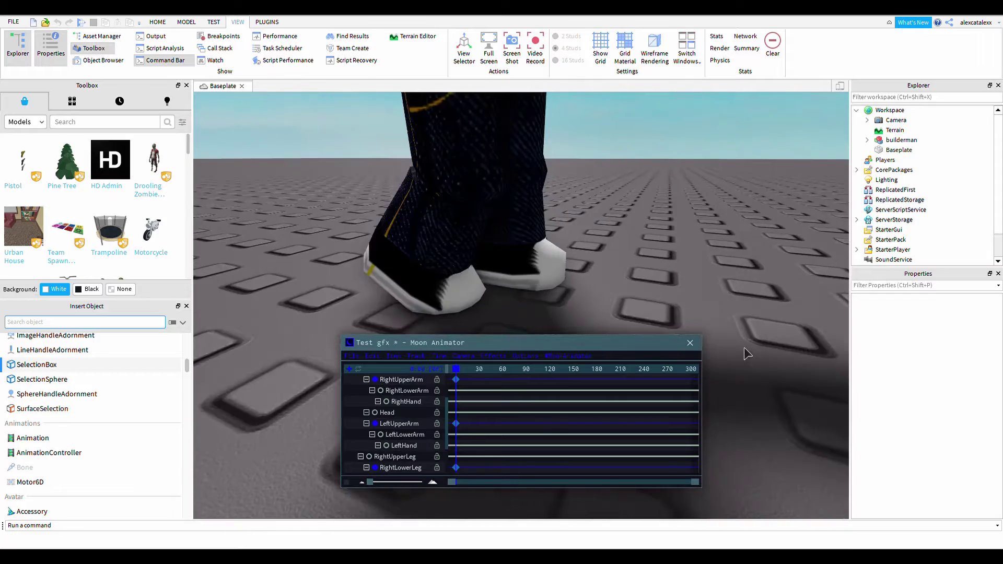
Step: Rotate the right foot slightly to match the bent leg
click(477, 300)
right_drag(628, 346, 628, 345)
drag(318, 203, 313, 206)
click(708, 250)
right_drag(701, 245, 702, 246)
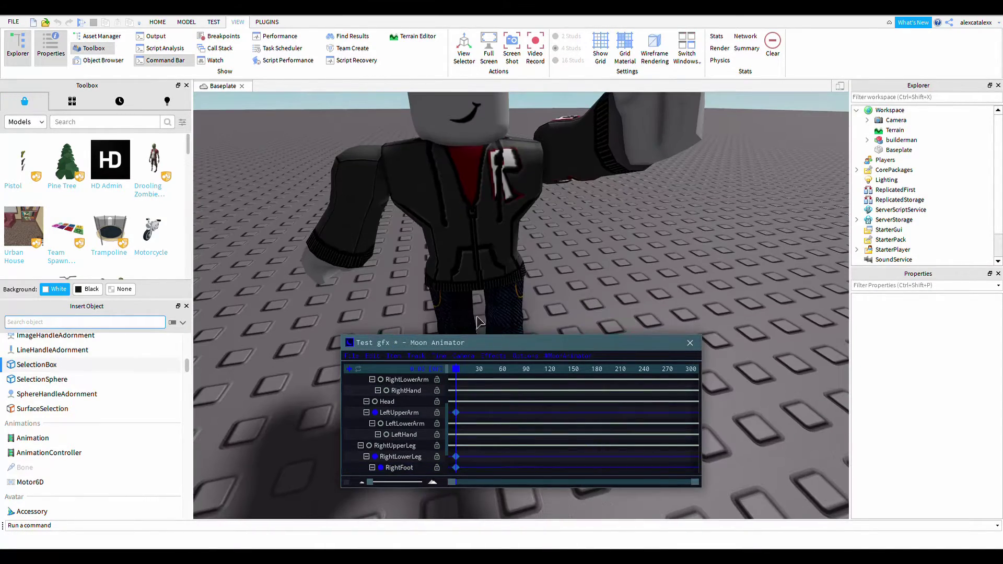
Step: Rotate the right upper leg slightly to finish the leg pose
click(478, 317)
right_drag(481, 319, 482, 319)
drag(483, 264, 556, 205)
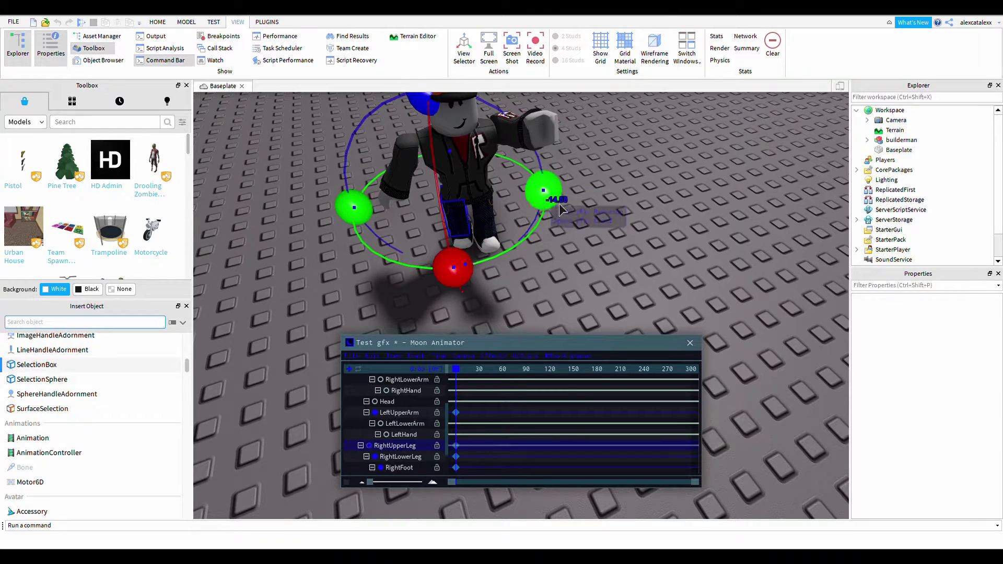
click(674, 246)
right_drag(674, 245, 662, 263)
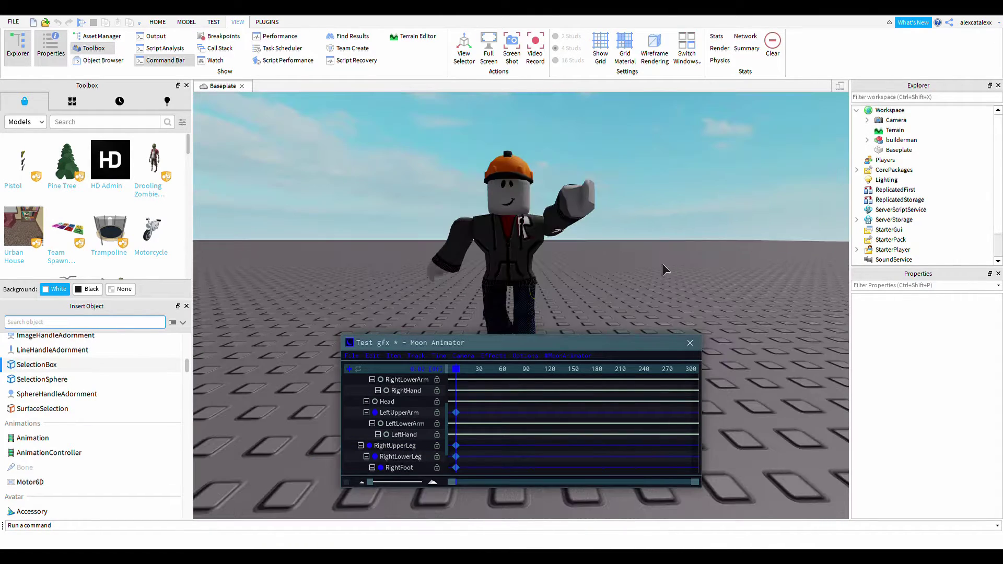
Step: Select the builderman model and close the Test gfx animation, discarding its unsaved changes
scroll(658, 261, up, 3)
scroll(659, 260, down, 3)
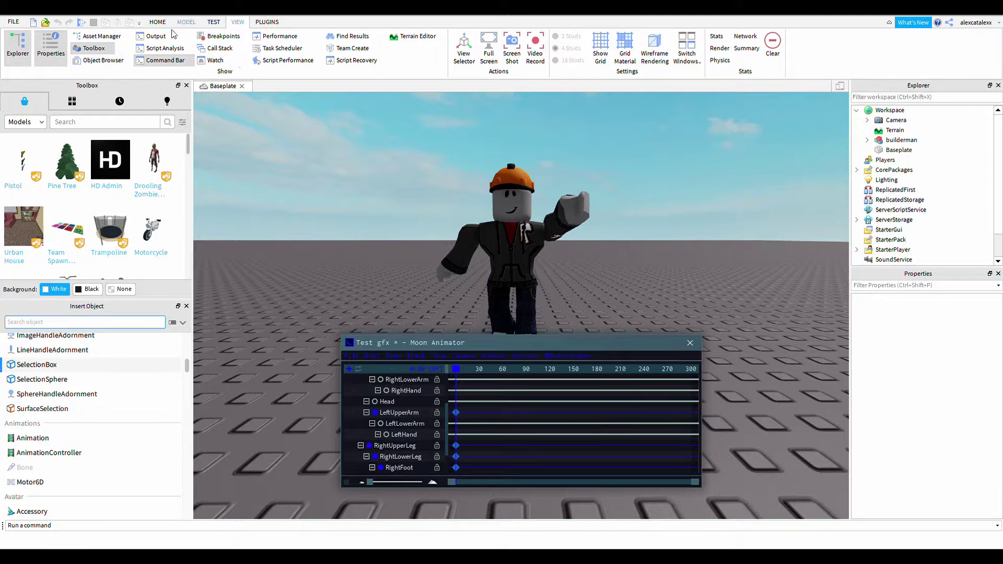
click(158, 22)
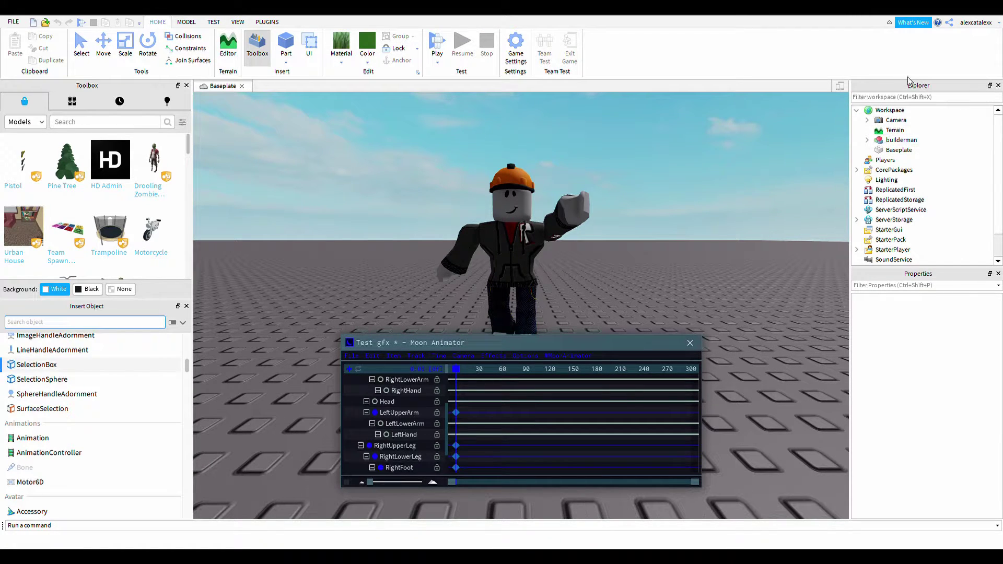
click(890, 140)
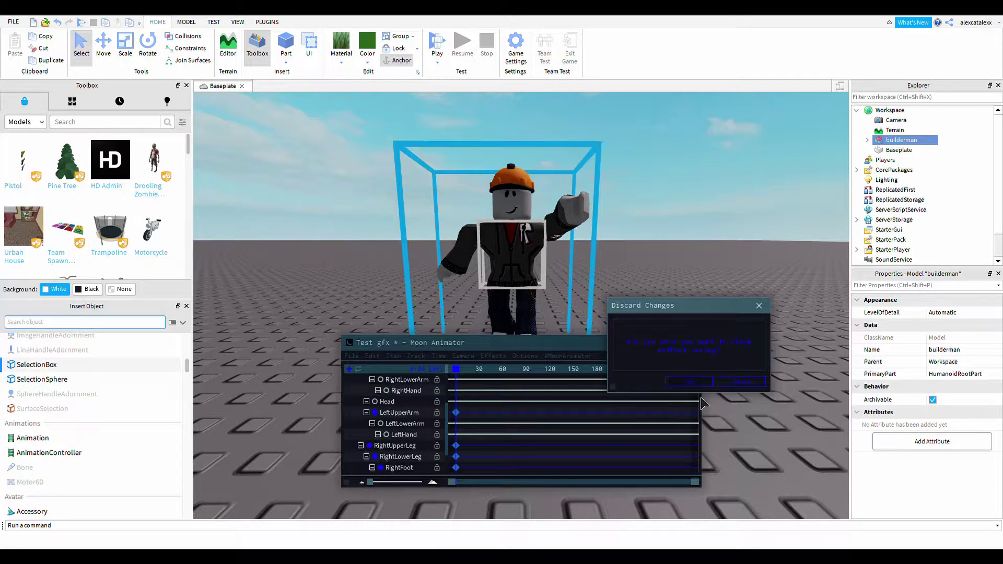
click(689, 382)
Step: Select the posed builderman model in the workspace
right_drag(677, 342, 669, 334)
scroll(481, 327, down, 3)
drag(473, 324, 383, 315)
click(538, 312)
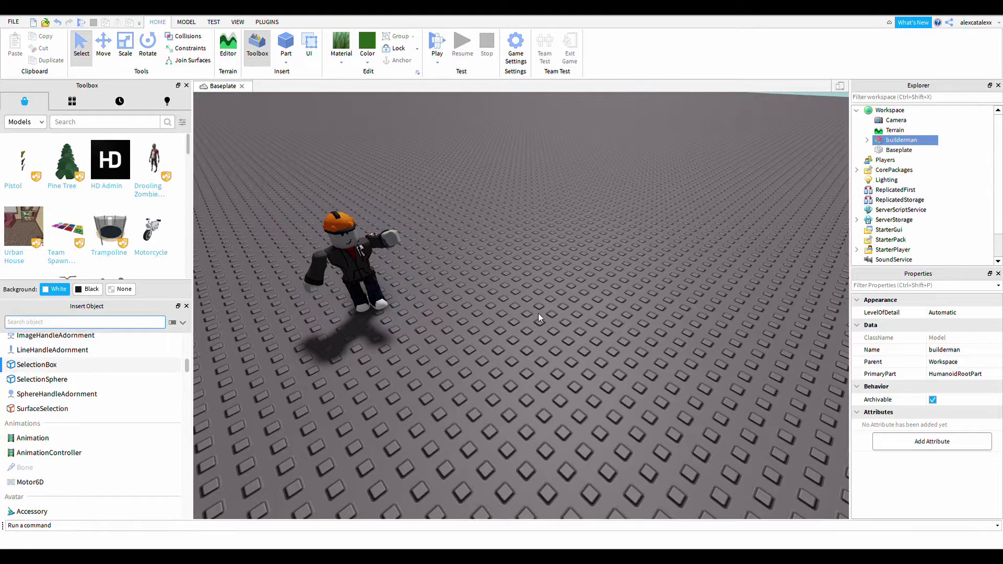
scroll(541, 315, up, 5)
right_drag(539, 312, 546, 318)
scroll(546, 318, up, 3)
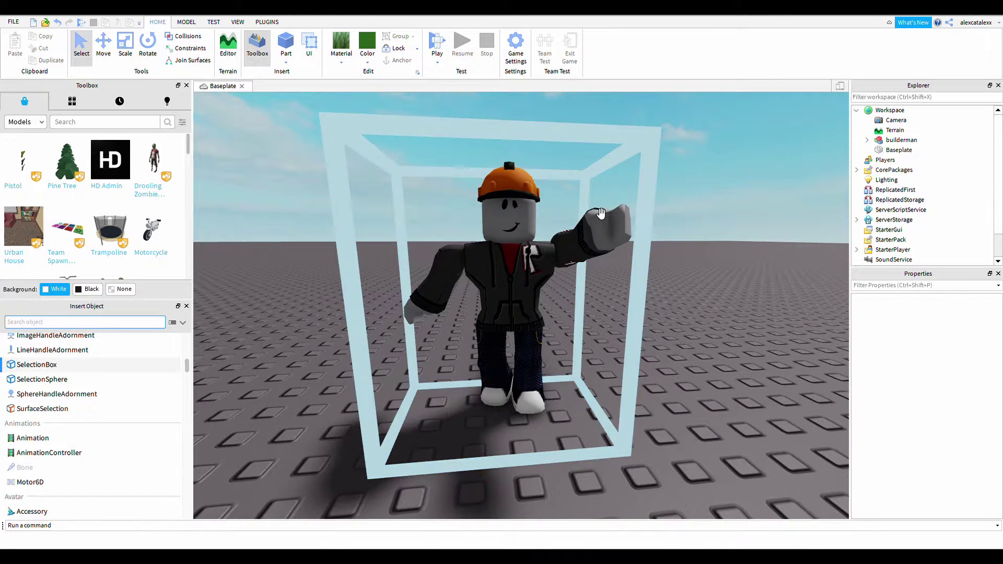
click(899, 140)
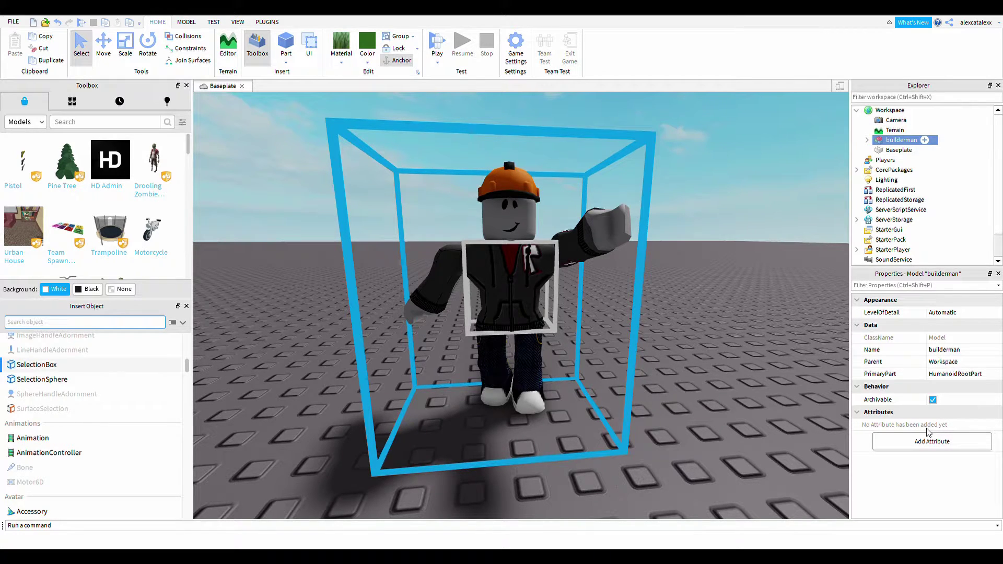
click(805, 296)
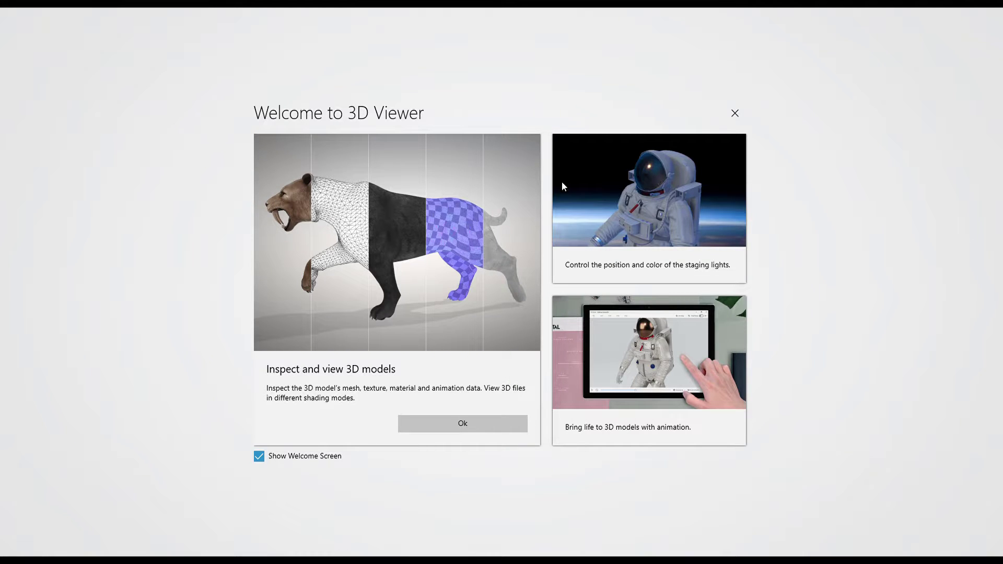
Step: Dismiss the 3D Viewer welcome screen and view the default bee model from other angles
click(440, 426)
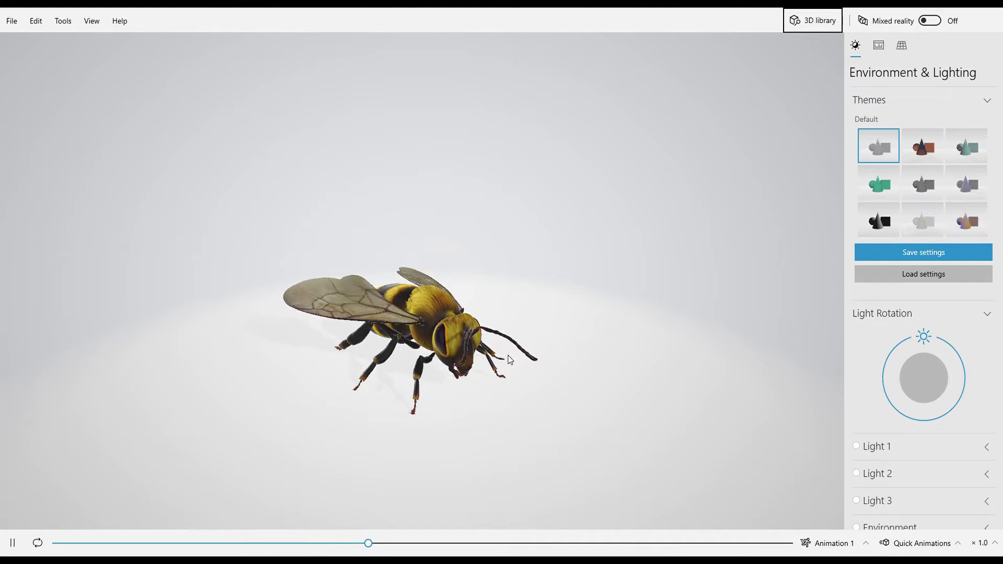
drag(487, 268, 531, 285)
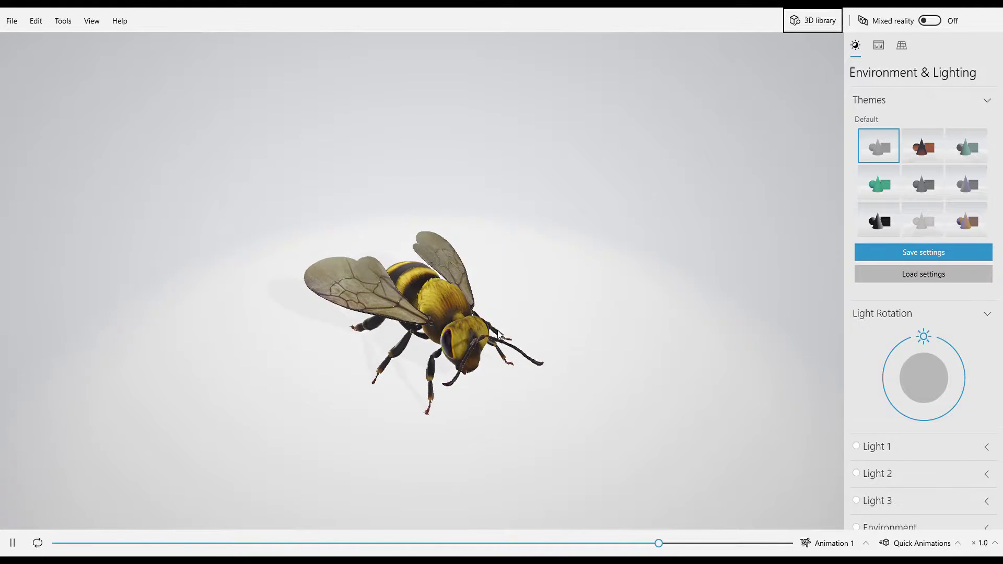
drag(499, 335, 505, 297)
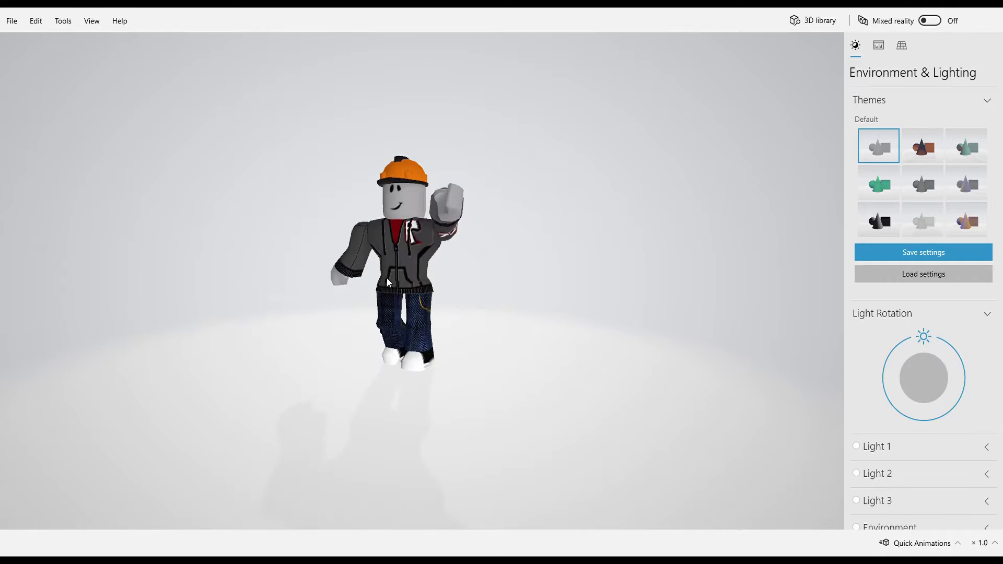
Step: Frame the posed builderman model from the front with its whole body and raised arm in view
drag(446, 292, 423, 268)
scroll(424, 267, down, 3)
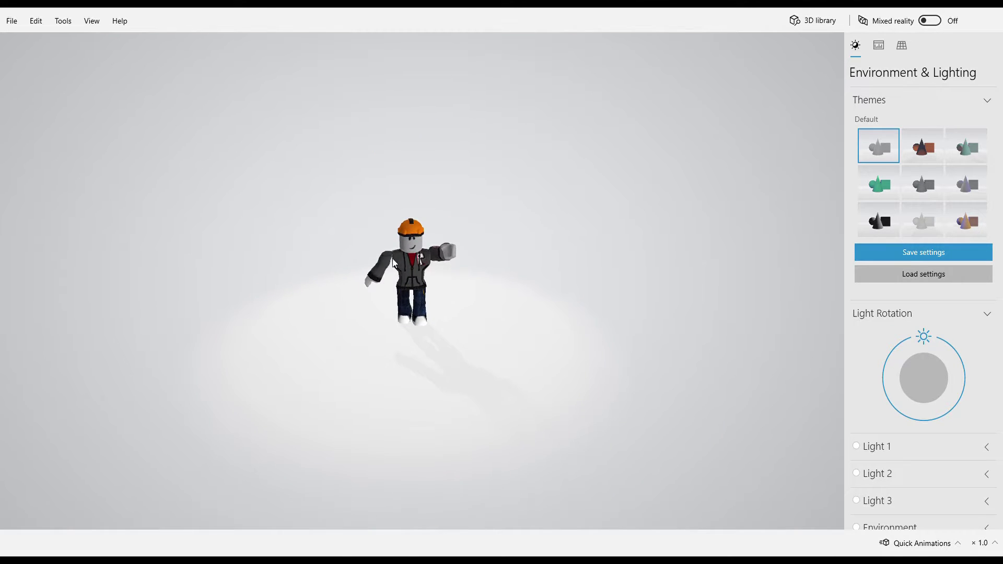
scroll(426, 255, up, 4)
drag(397, 251, 444, 243)
scroll(423, 239, down, 4)
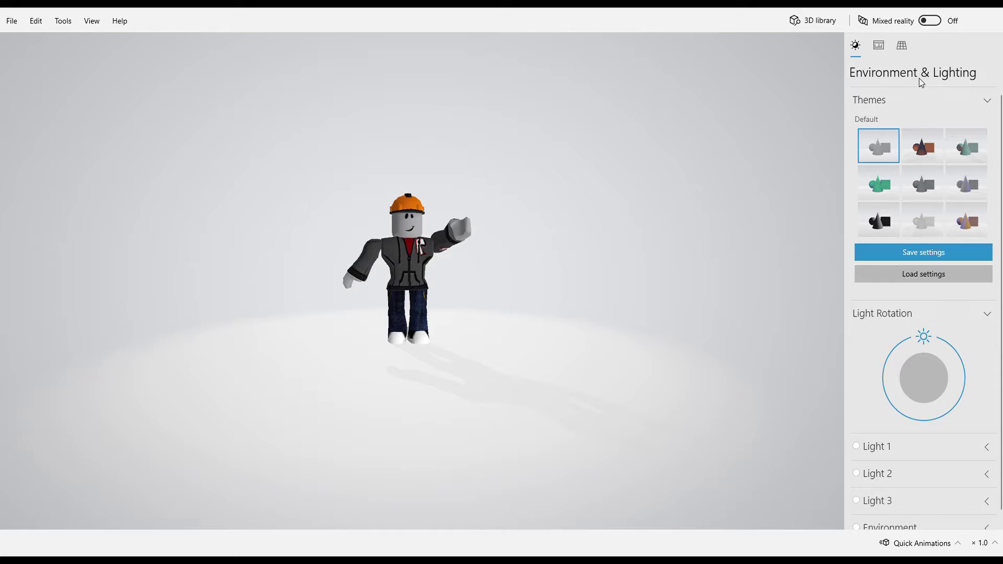
Step: Try the teal and green lighting themes, settle on the pale grey theme in the third row, and rotate its light
click(971, 152)
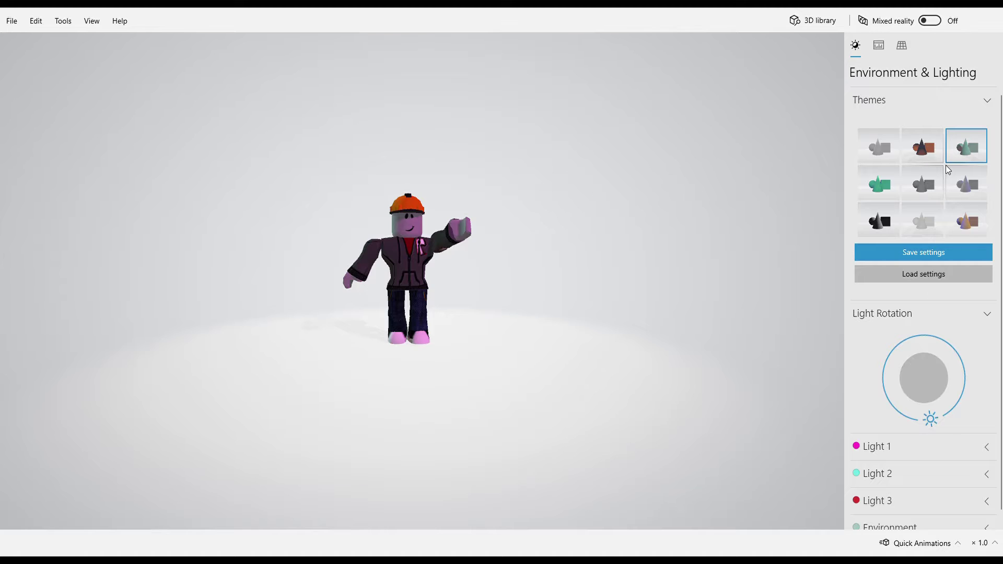
click(893, 182)
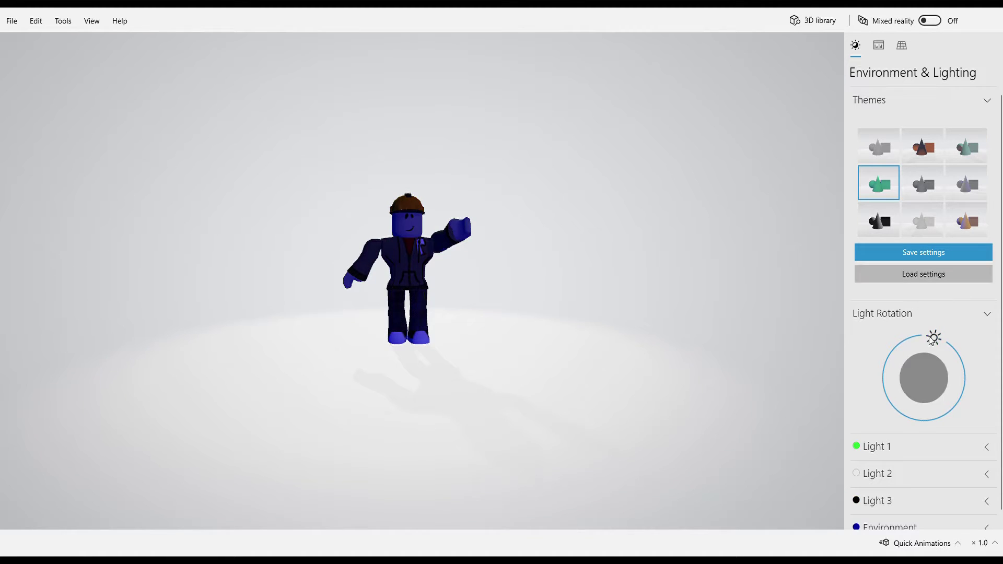
drag(949, 359, 885, 381)
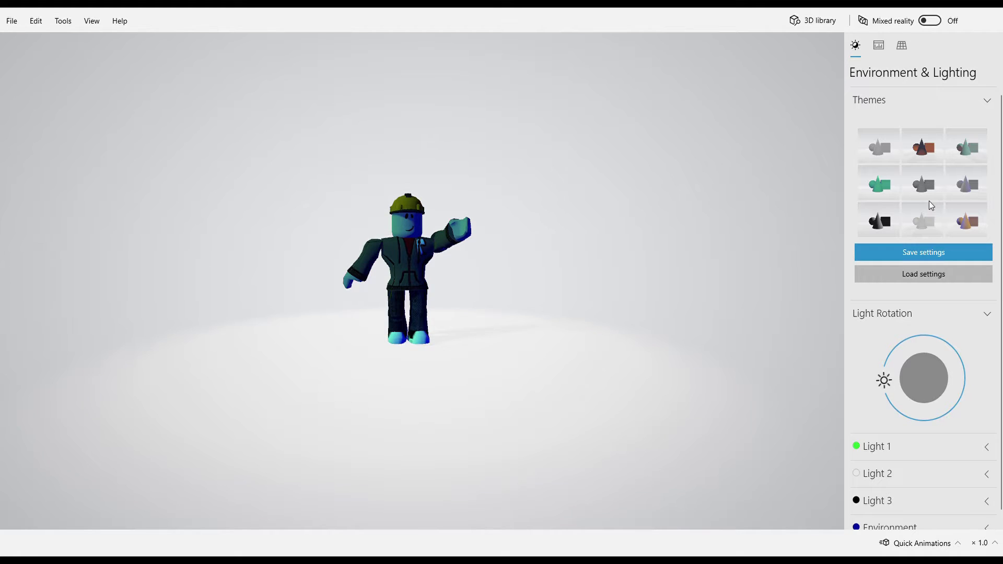
click(923, 220)
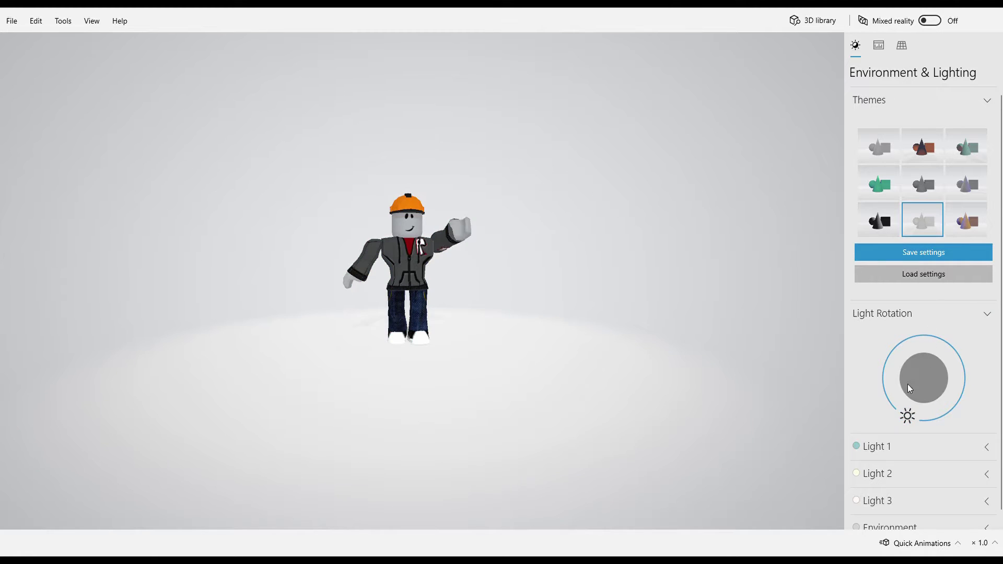
drag(908, 416, 888, 375)
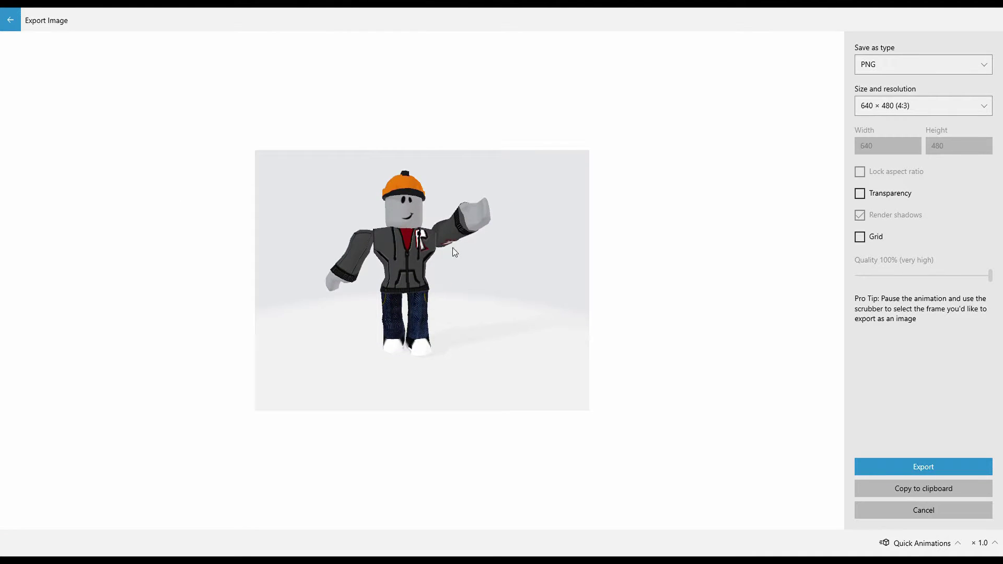
Step: Frame the character in the image export preview, turned slightly with the full body visible
scroll(470, 262, up, 5)
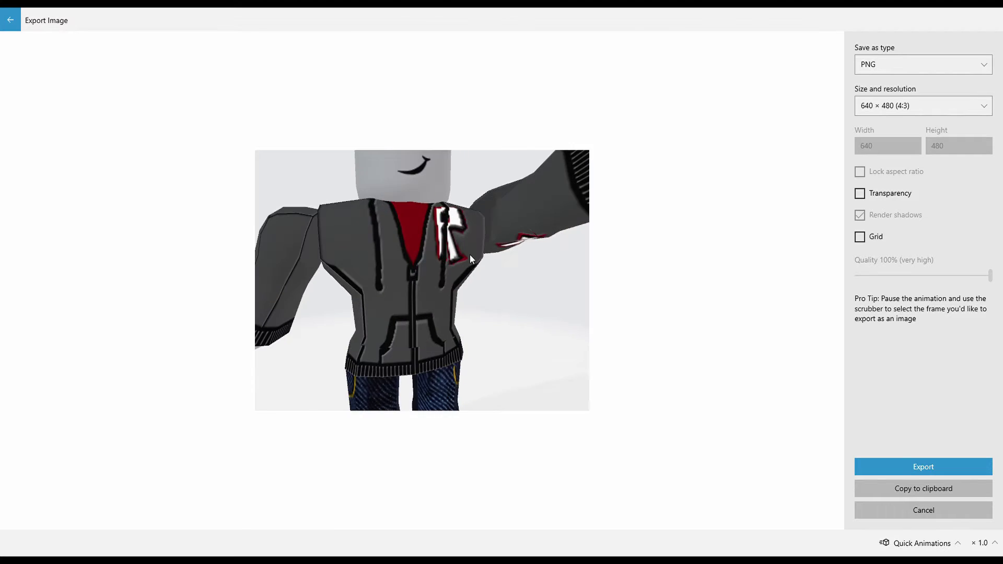
scroll(470, 255, down, 6)
scroll(472, 252, up, 3)
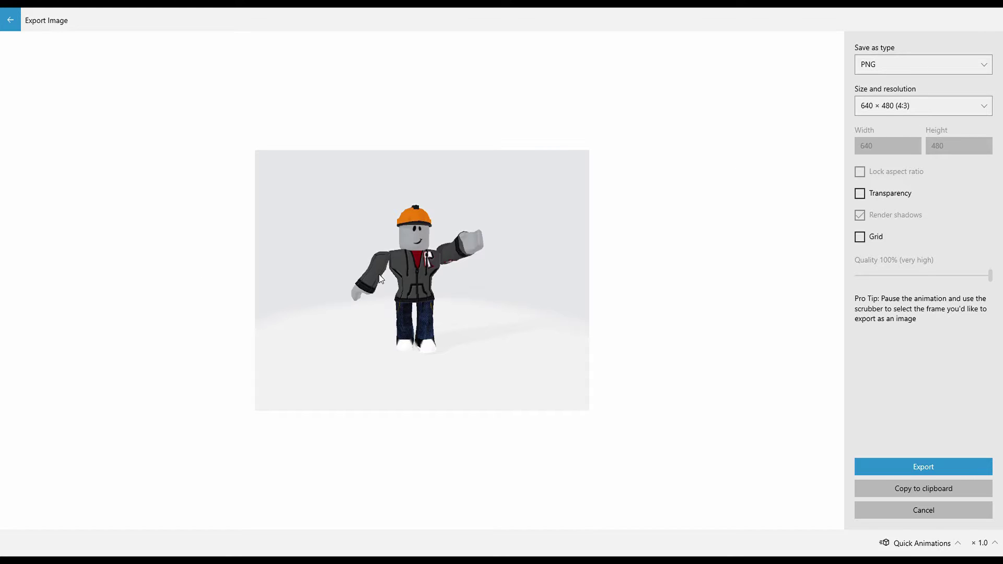
drag(393, 277, 458, 288)
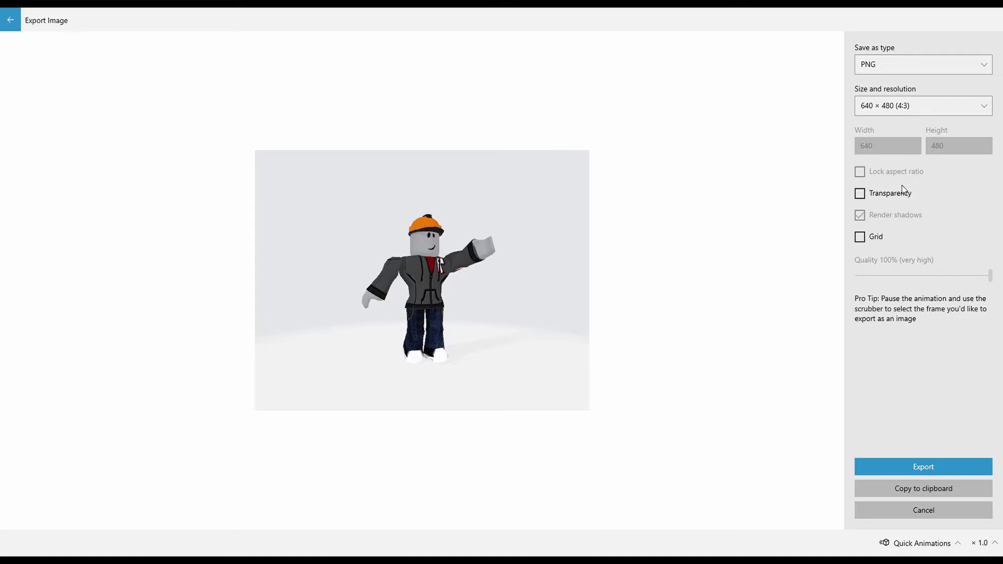
Step: Export the image as a PNG with transparency at HD 720 (16:9)
click(860, 194)
click(860, 64)
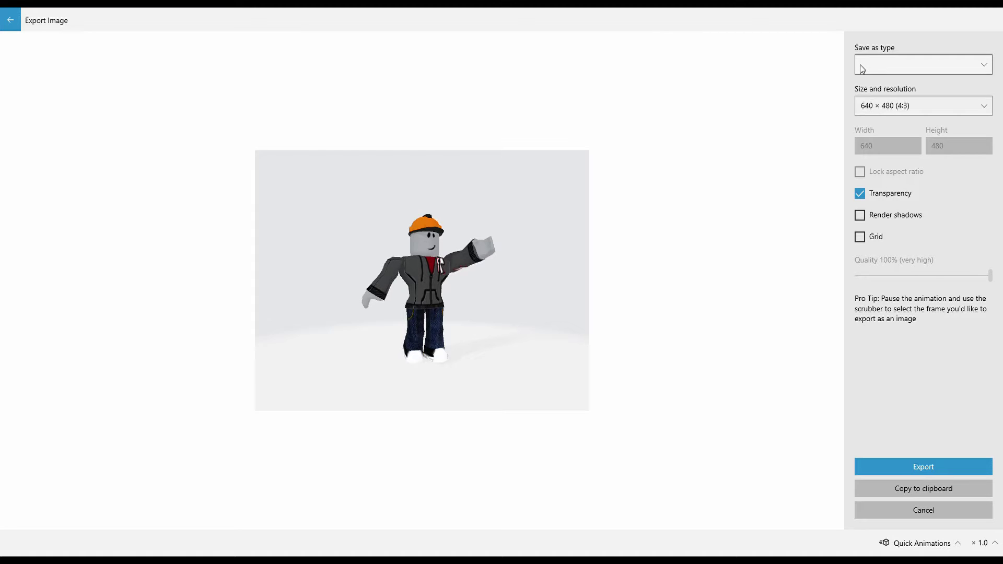
click(860, 64)
click(868, 108)
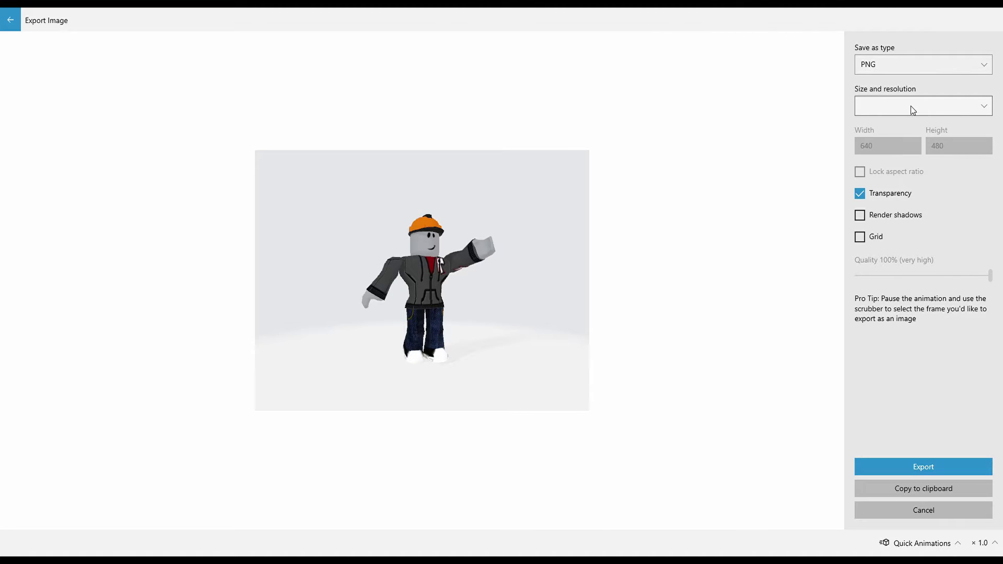
click(912, 128)
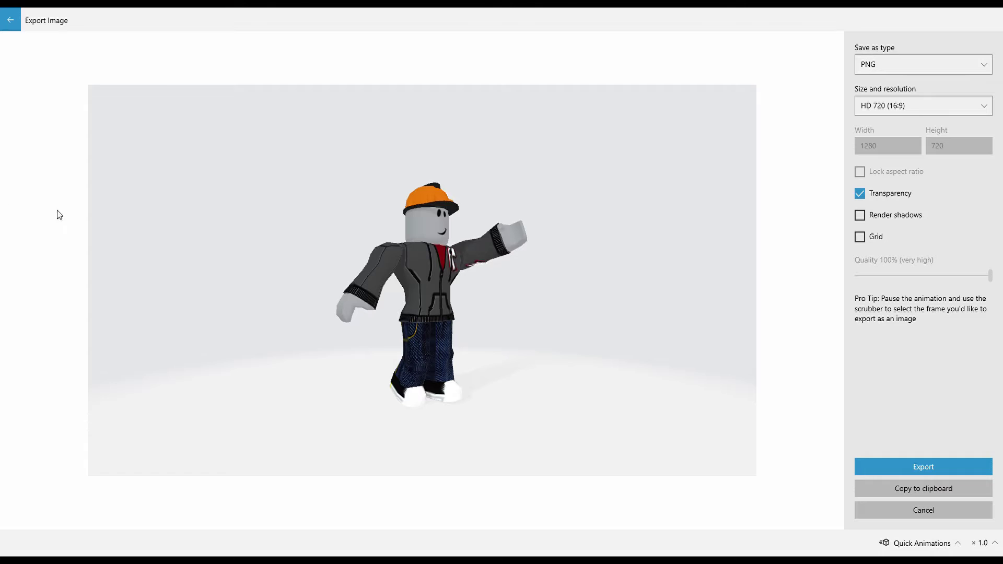
click(926, 468)
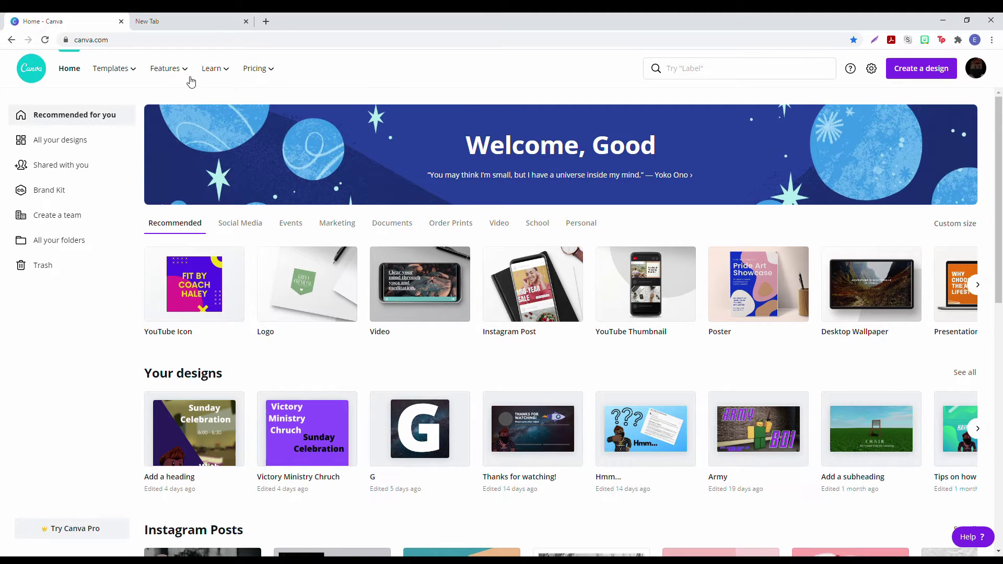
Step: Switch to Canva and create a new blank A1 design
mouse_move(256, 69)
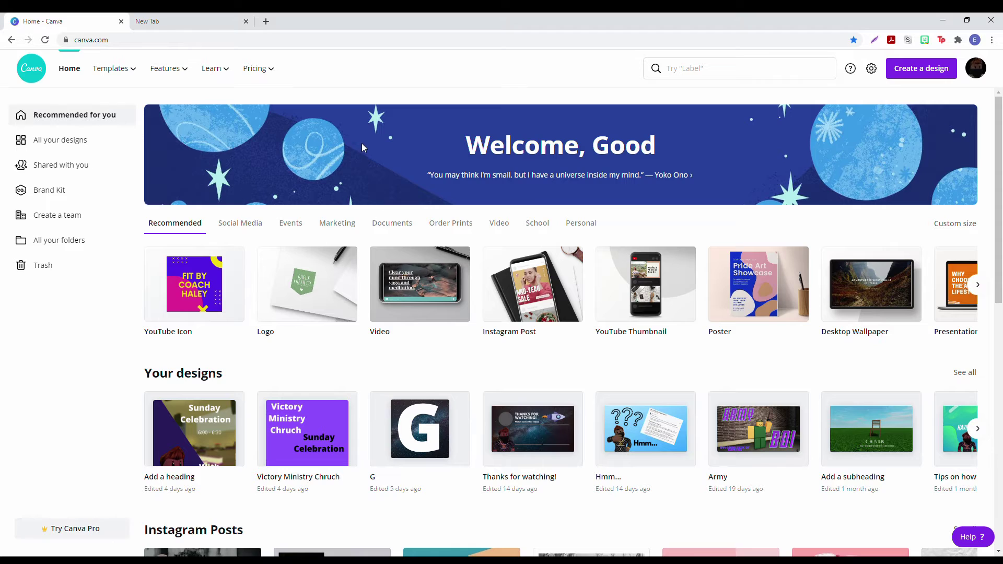
click(918, 72)
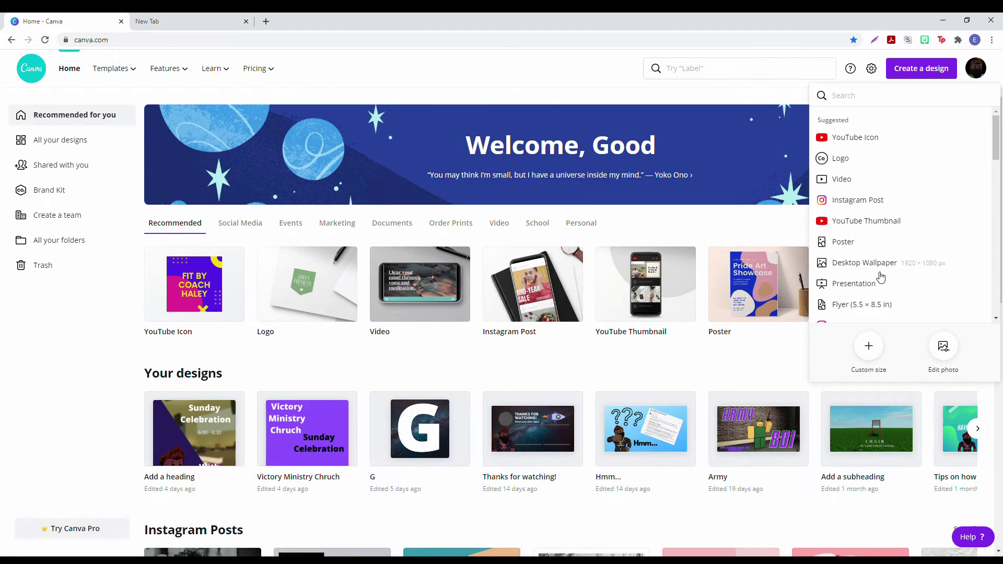
scroll(884, 262, down, 6)
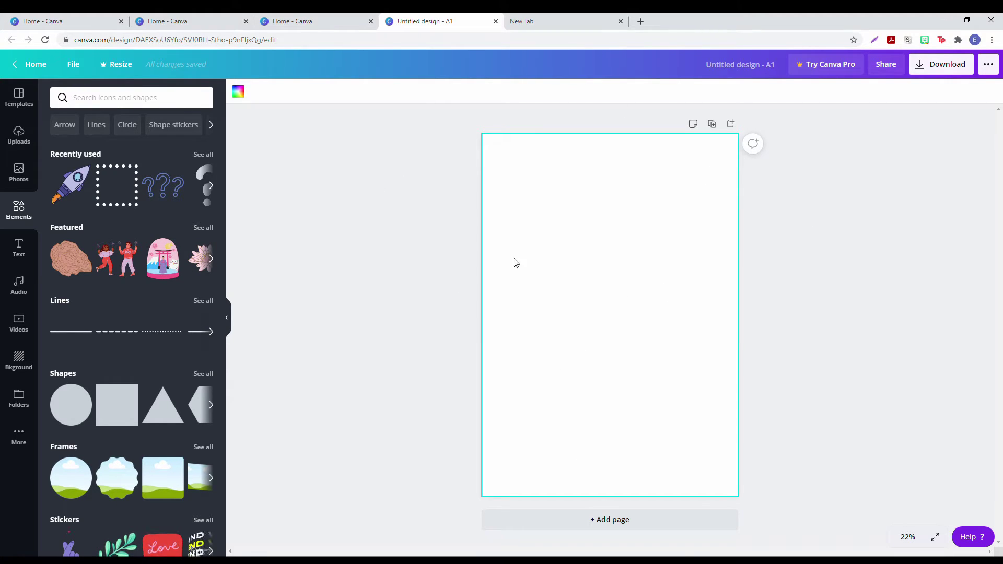
Step: Set the blank page's background colour to dark grey
click(847, 260)
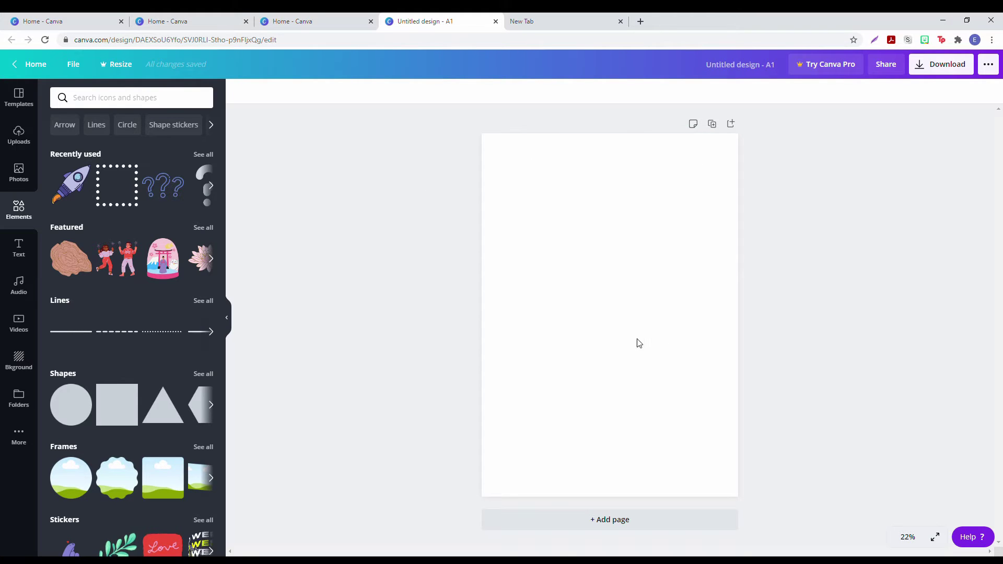
click(630, 300)
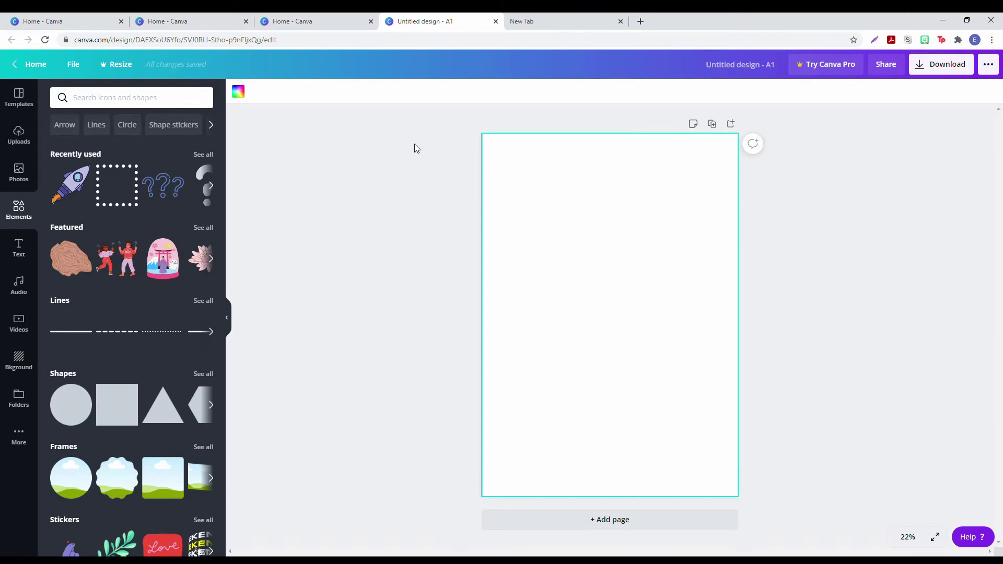
click(239, 93)
click(90, 244)
Step: Add a large circle at the page's centre and a smaller one about 24.9 wide overlapping its upper right
click(20, 211)
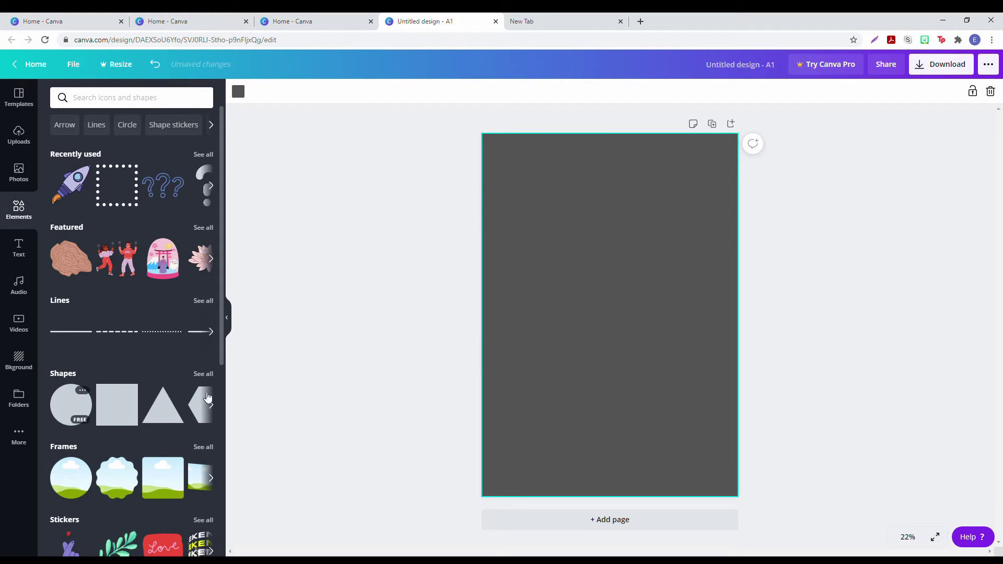
click(68, 416)
click(67, 424)
drag(567, 249, 620, 206)
drag(728, 177, 690, 210)
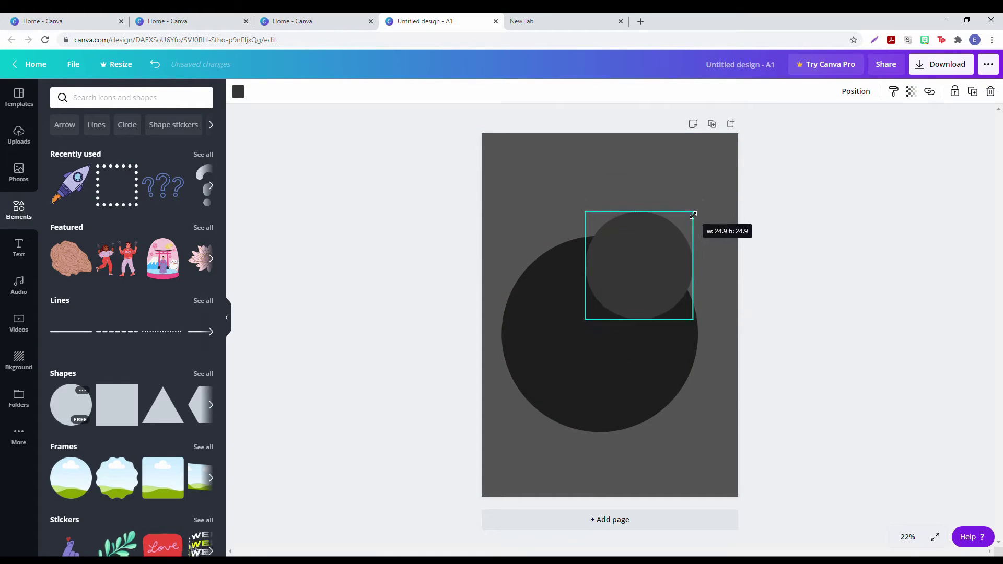
drag(639, 265, 665, 230)
Step: Recolour both circles with the light orange default colour
click(238, 91)
click(202, 328)
click(517, 290)
click(238, 91)
click(117, 196)
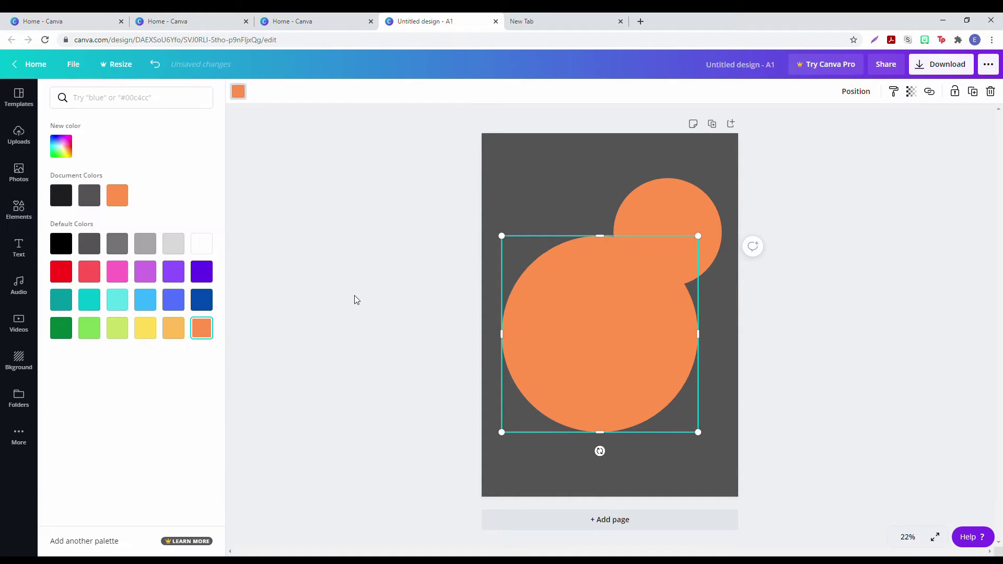
click(354, 295)
Step: Give the large circle a custom burnt orange and apply the same document colour to the smaller circle
click(622, 340)
click(238, 91)
click(61, 146)
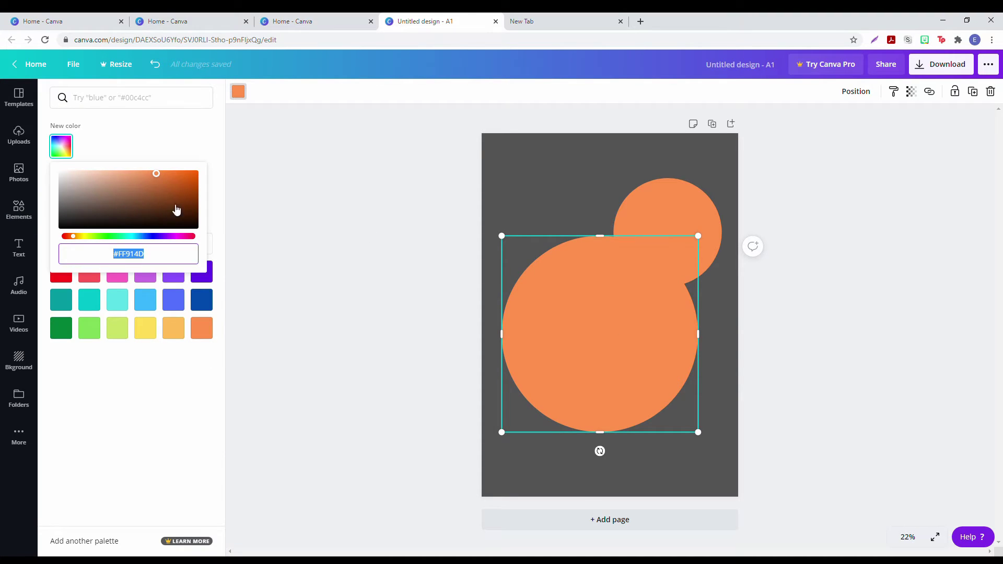
drag(154, 172, 192, 187)
drag(74, 236, 72, 236)
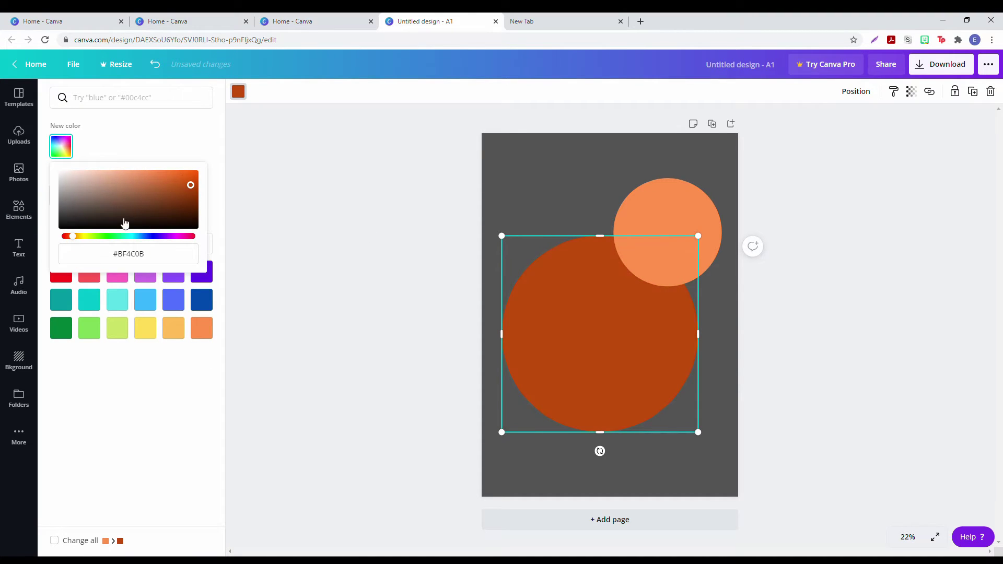
click(311, 240)
click(701, 228)
click(239, 91)
click(89, 195)
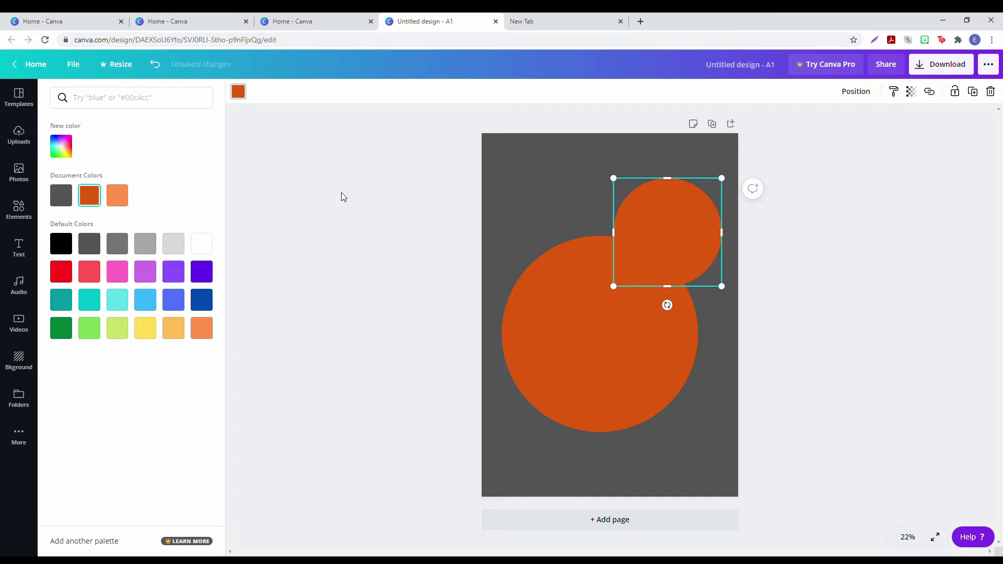
Step: Add two tiny burnt orange circles, one near the page's lower-right corner and one near its upper-left corner
click(19, 209)
drag(70, 405, 712, 474)
drag(70, 405, 510, 152)
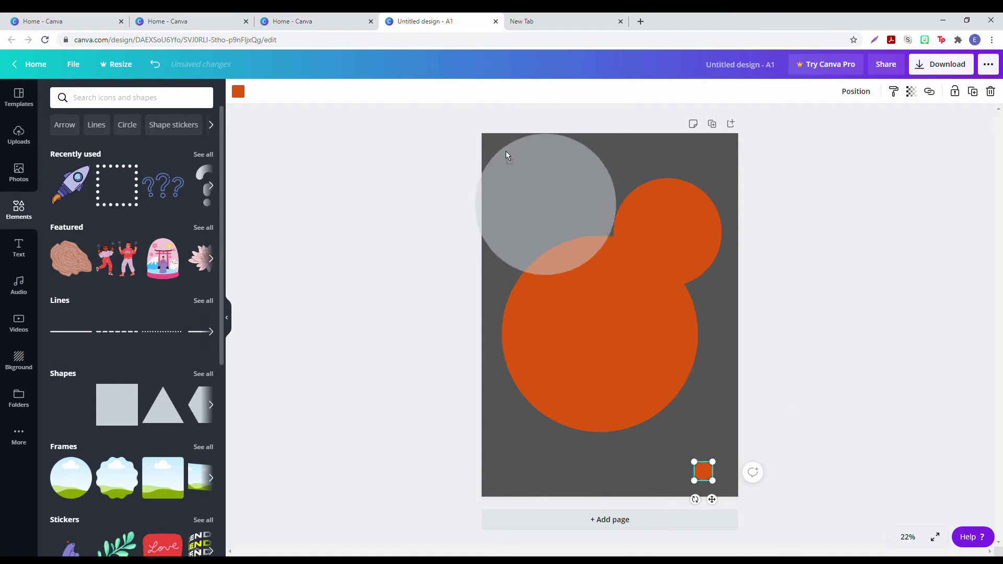
drag(617, 135, 491, 257)
drag(488, 261, 516, 158)
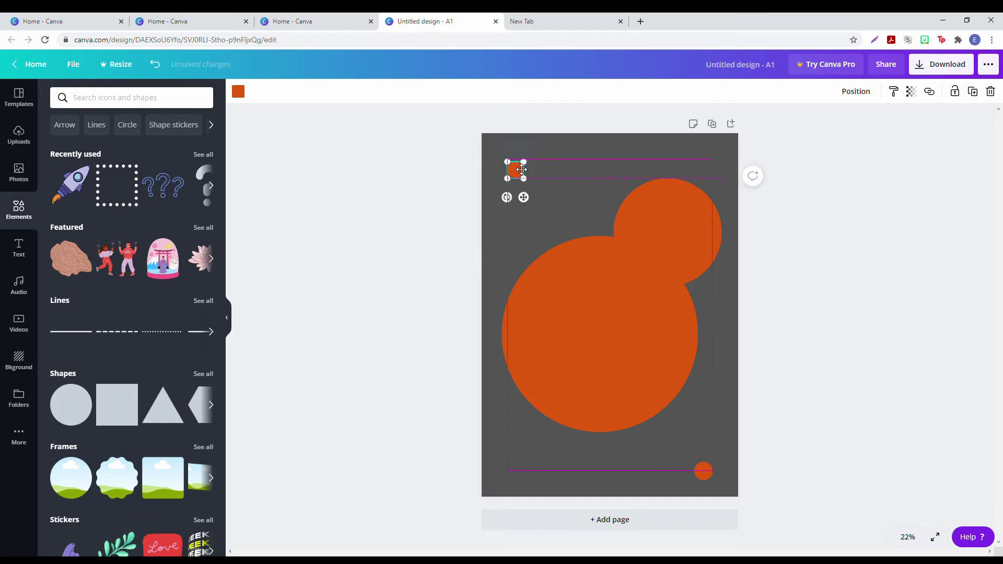
Step: Move the medium circle slightly up and closer to the page's right edge
mouse_move(696, 238)
mouse_down()
mouse_move(686, 252)
mouse_move(694, 221)
mouse_up()
click(827, 244)
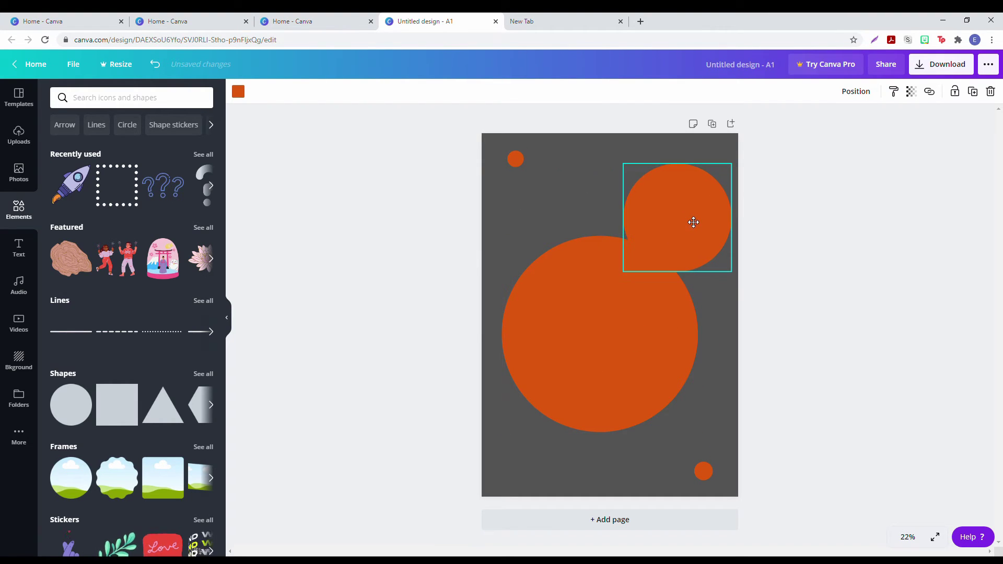
key(Escape)
Step: Try to place the uploaded builderman image over the circles on the page
click(19, 96)
click(19, 135)
drag(102, 168, 614, 328)
drag(727, 390, 534, 287)
click(418, 320)
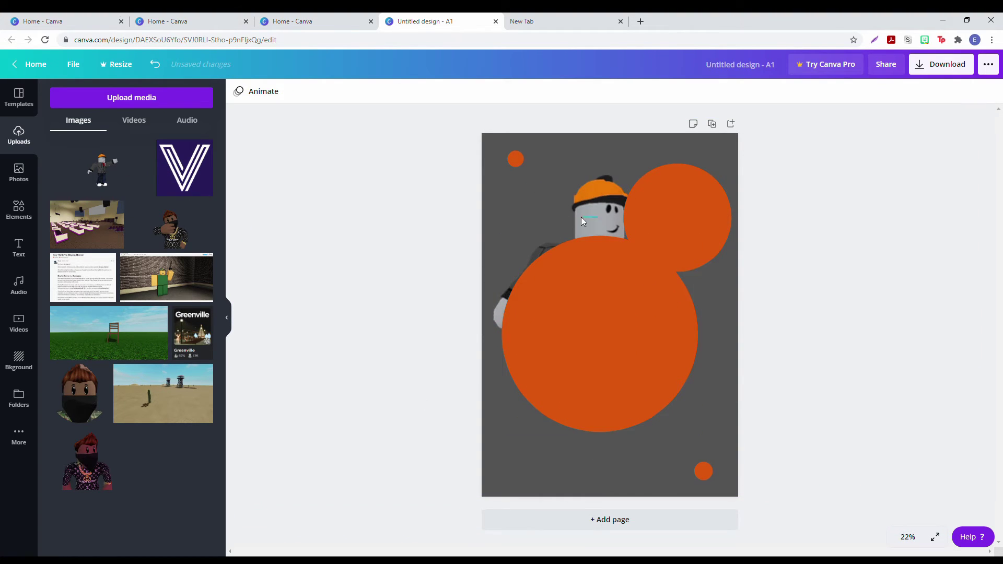
Step: Try to uncover and adjust the builderman image used as background, and undo its placement and the large circle's move
drag(654, 366, 865, 389)
double_click(594, 278)
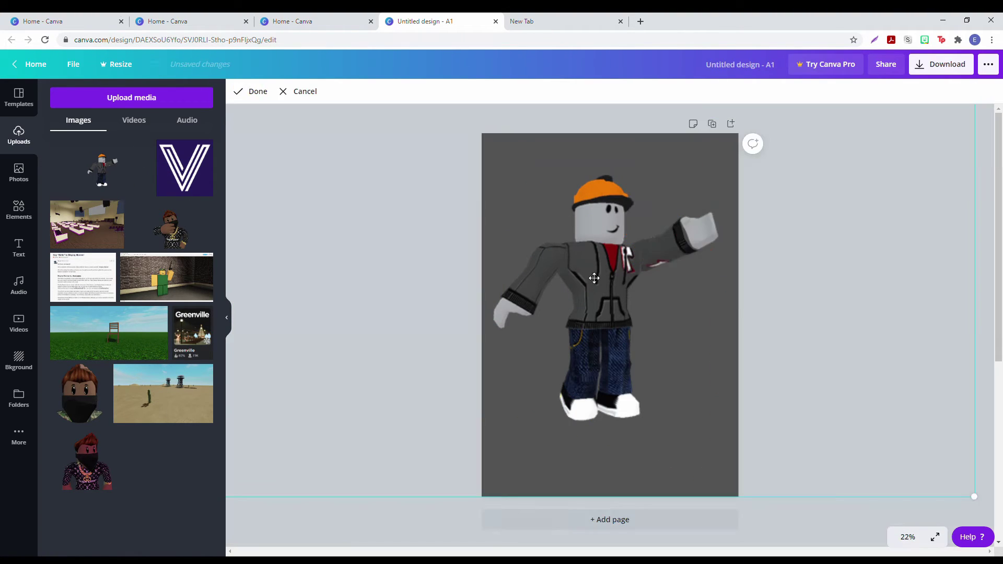
click(287, 94)
double_click(587, 281)
click(252, 94)
drag(623, 297, 473, 284)
click(573, 328)
click(366, 209)
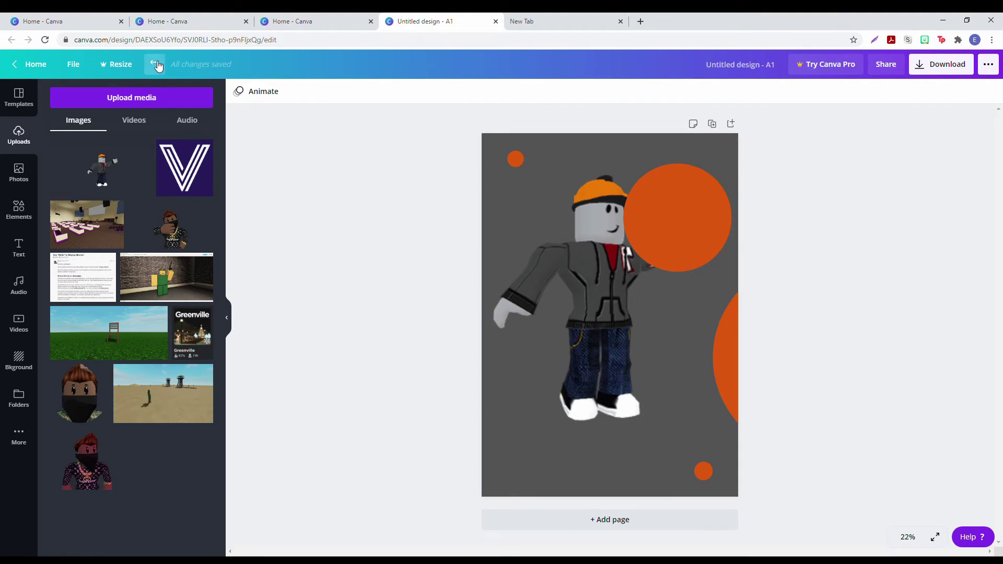
click(155, 64)
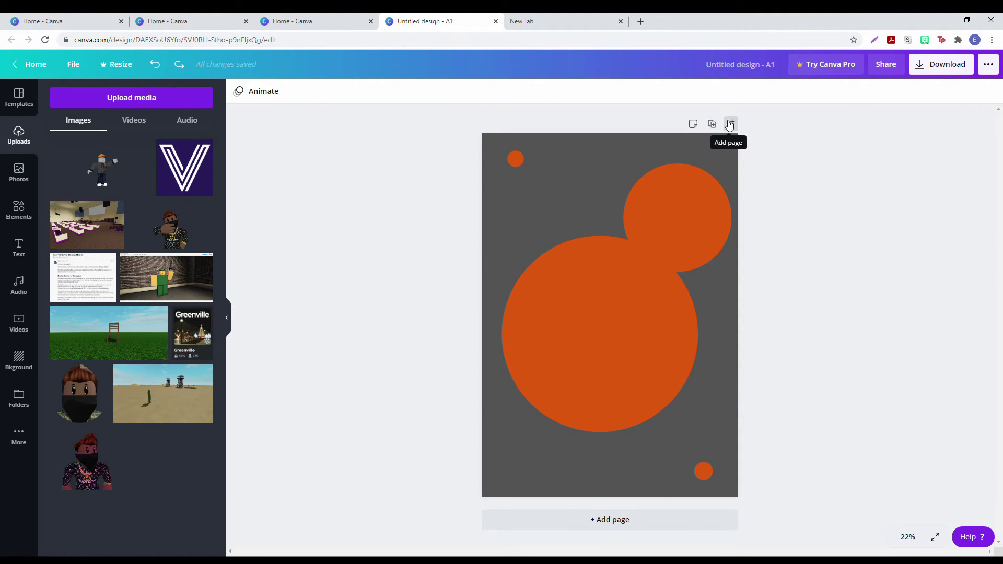
Step: Place the uploaded builderman image in front of the circles and enlarge it to span most of the page width
drag(95, 167, 563, 309)
drag(663, 278, 928, 128)
drag(613, 376, 610, 357)
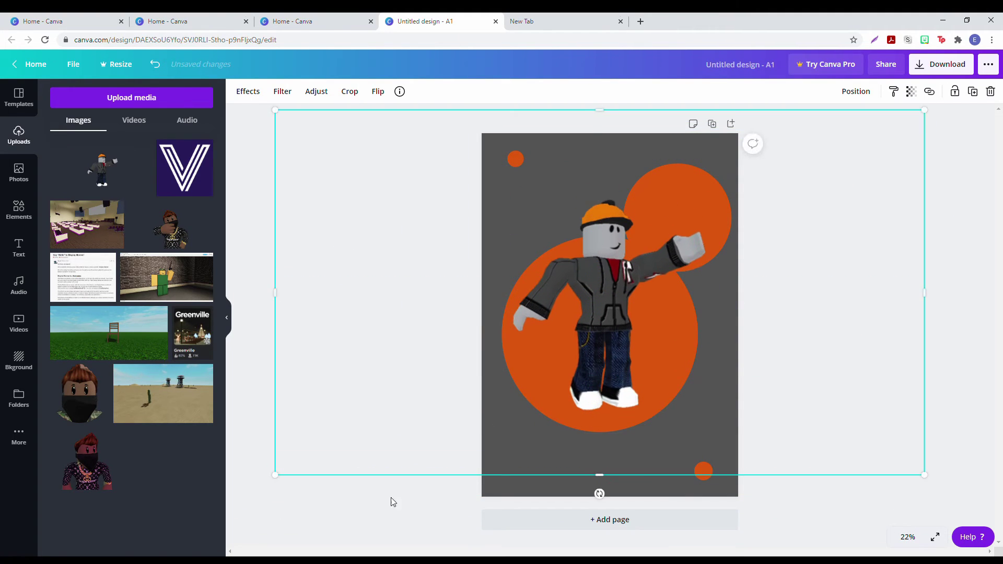
click(381, 507)
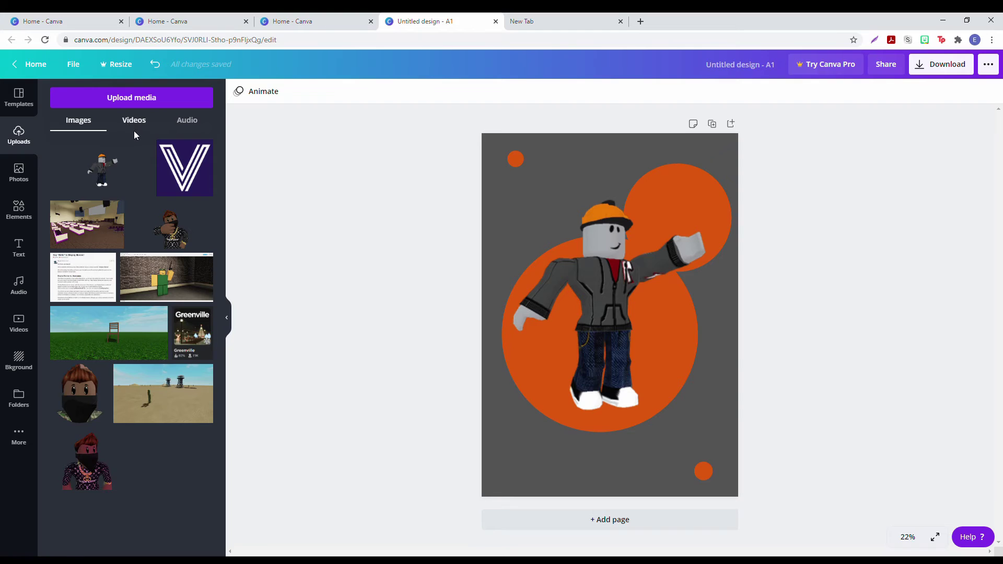
Step: Add the font combination with the "Now that your eyes are open" quote over the lower part of the page
click(19, 247)
scroll(177, 399, down, 5)
drag(199, 354, 522, 382)
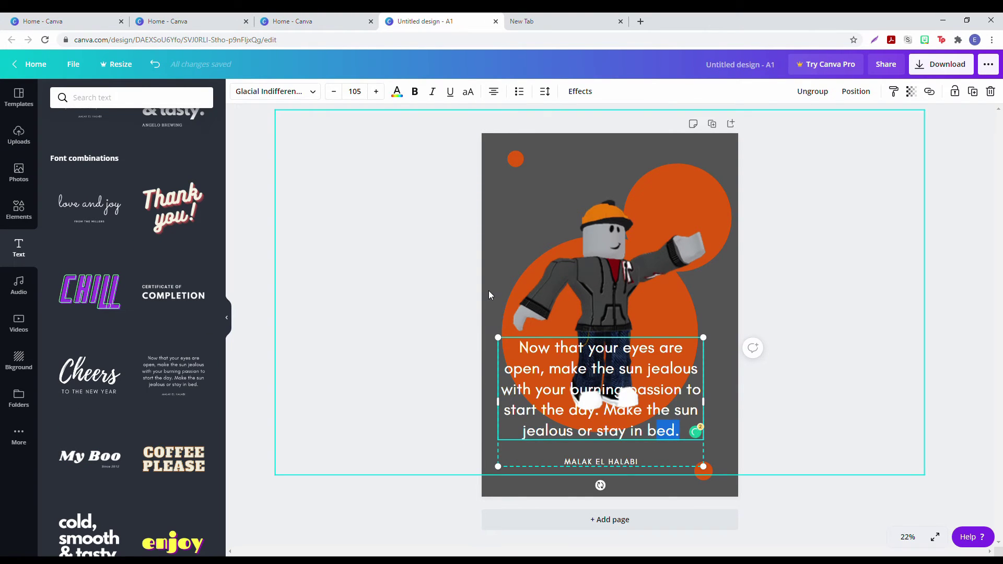
Step: Replace the quote text over the character's legs with the title "Builderman"
key(BackSpace)
key(BackSpace)
key(BackSpace)
key(BackSpace)
key(BackSpace)
key(BackSpace)
key(BackSpace)
key(BackSpace)
key(BackSpace)
key(BackSpace)
key(BackSpace)
key(BackSpace)
key(BackSpace)
key(BackSpace)
key(BackSpace)
key(BackSpace)
key(BackSpace)
key(BackSpace)
key(BackSpace)
key(BackSpace)
key(BackSpace)
key(BackSpace)
key(BackSpace)
key(BackSpace)
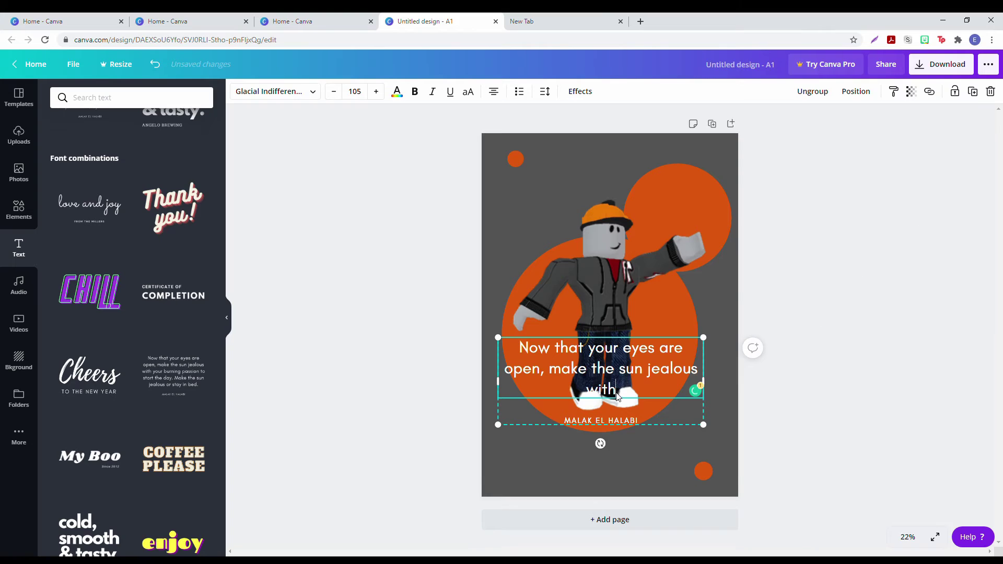
key(BackSpace)
key(BackSpace)
key(BackSpace)
key(BackSpace)
key(BackSpace)
key(BackSpace)
key(BackSpace)
key(BackSpace)
key(BackSpace)
key(BackSpace)
key(BackSpace)
key(BackSpace)
key(BackSpace)
key(BackSpace)
key(BackSpace)
key(BackSpace)
key(BackSpace)
key(BackSpace)
key(BackSpace)
key(BackSpace)
double_click(649, 362)
click(295, 96)
click(644, 348)
click(698, 349)
key(BackSpace)
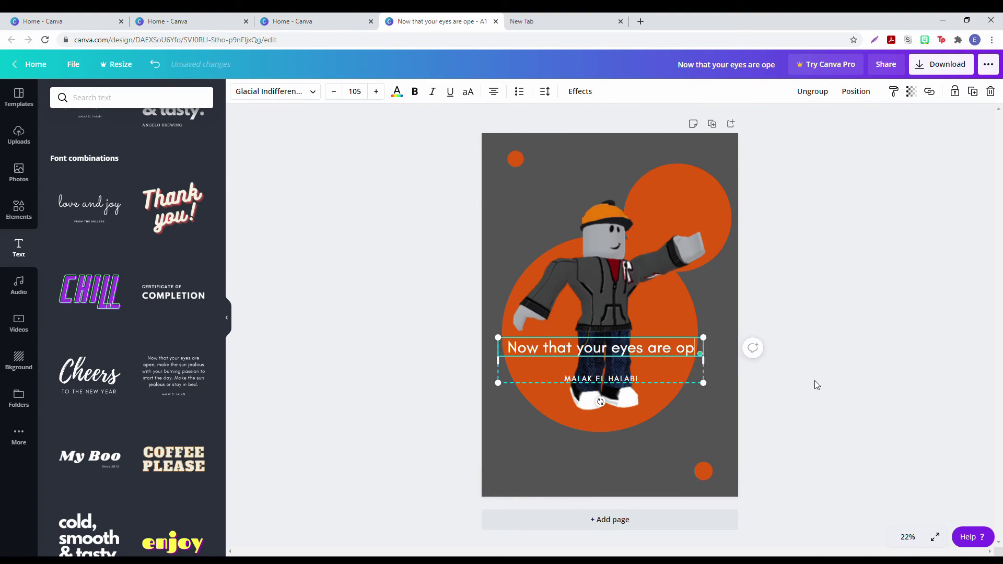
key(BackSpace)
key(BackSpace)
key(BackSpace)
key(BackSpace)
key(BackSpace)
key(BackSpace)
key(BackSpace)
key(BackSpace)
key(BackSpace)
key(BackSpace)
key(BackSpace)
key(BackSpace)
key(BackSpace)
key(BackSpace)
key(BackSpace)
key(BackSpace)
key(BackSpace)
key(BackSpace)
key(BackSpace)
key(BackSpace)
text(Bui)
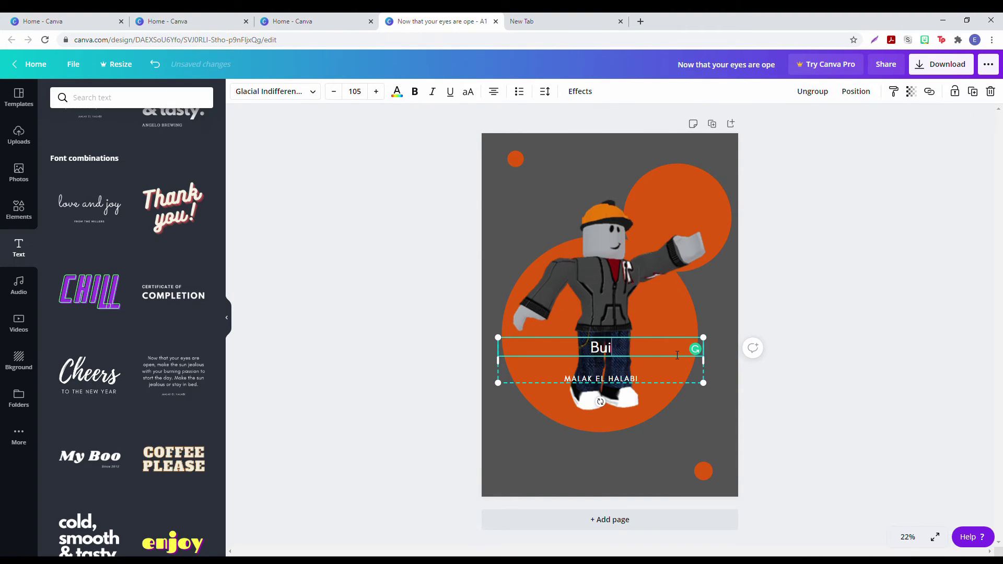
text(lderman)
Step: Delete the author line under the title, then enlarge "Builderman" and place it below the character's feet near the page's left edge
double_click(642, 380)
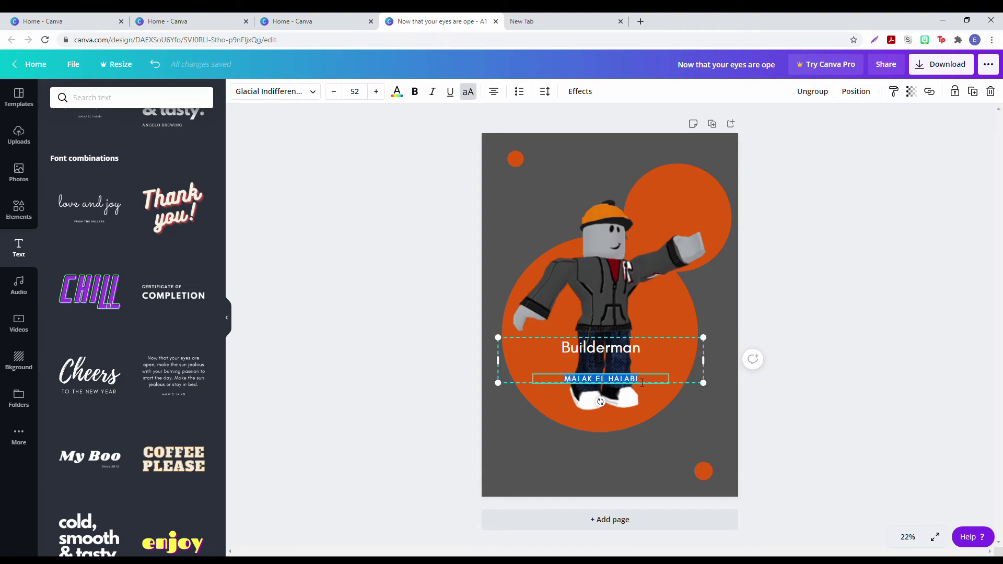
key(BackSpace)
click(671, 369)
drag(704, 384, 881, 423)
drag(788, 413, 662, 495)
click(905, 476)
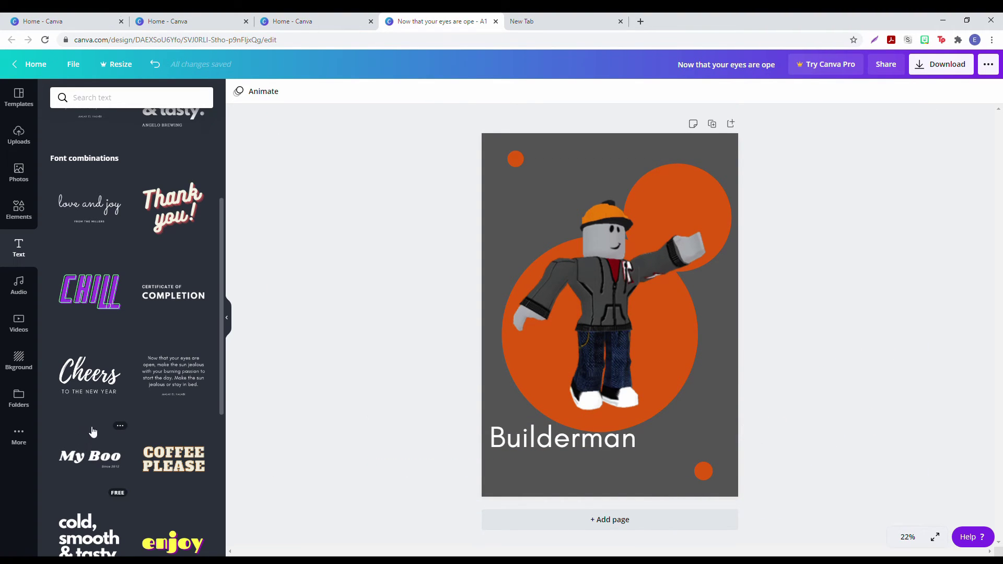
Step: Add a heading beside the character, widen its text box and make it read "Good Side of Gaming"
scroll(92, 432, up, 4)
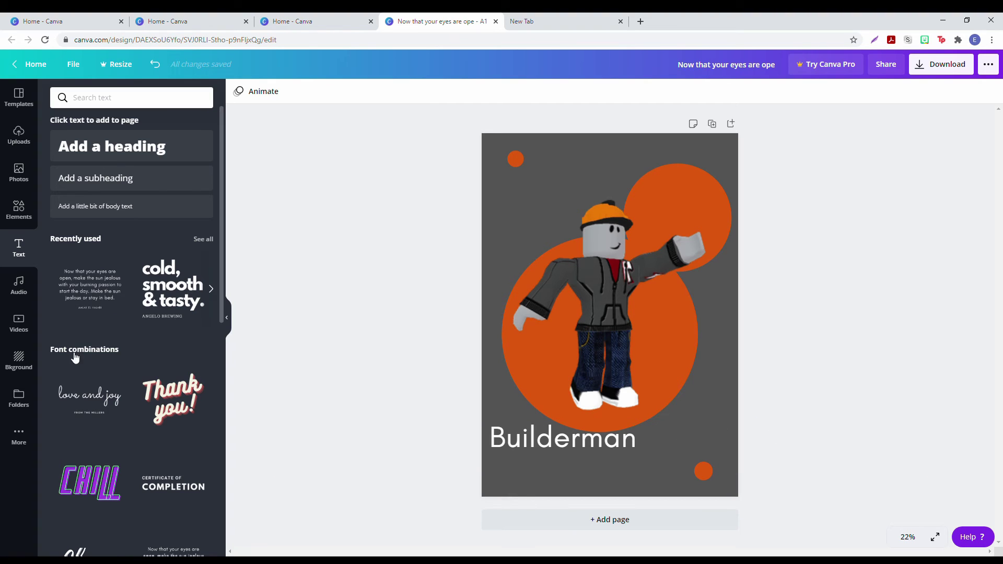
drag(108, 148, 840, 347)
double_click(840, 347)
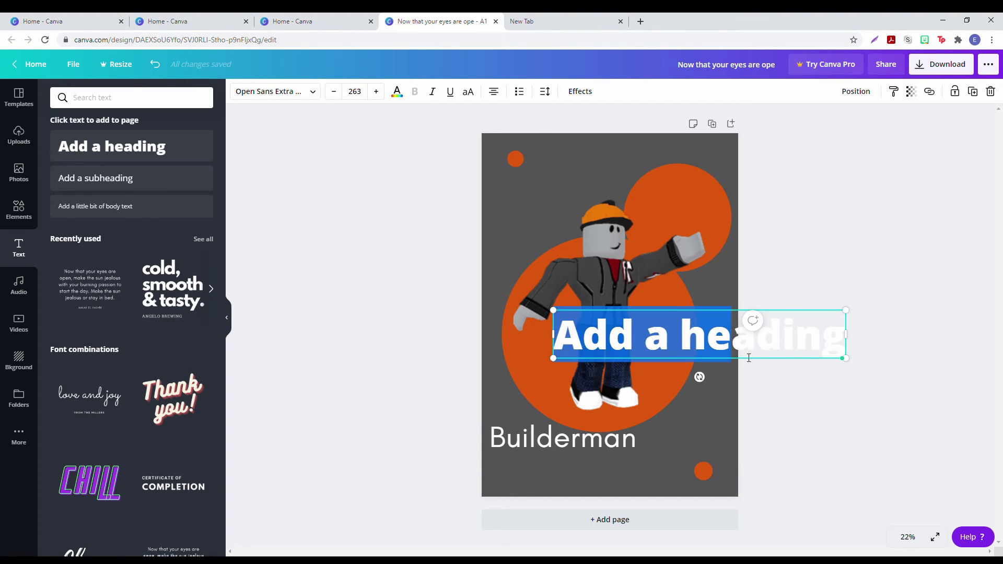
text(Goo)
key(BackSpace)
drag(738, 334, 889, 348)
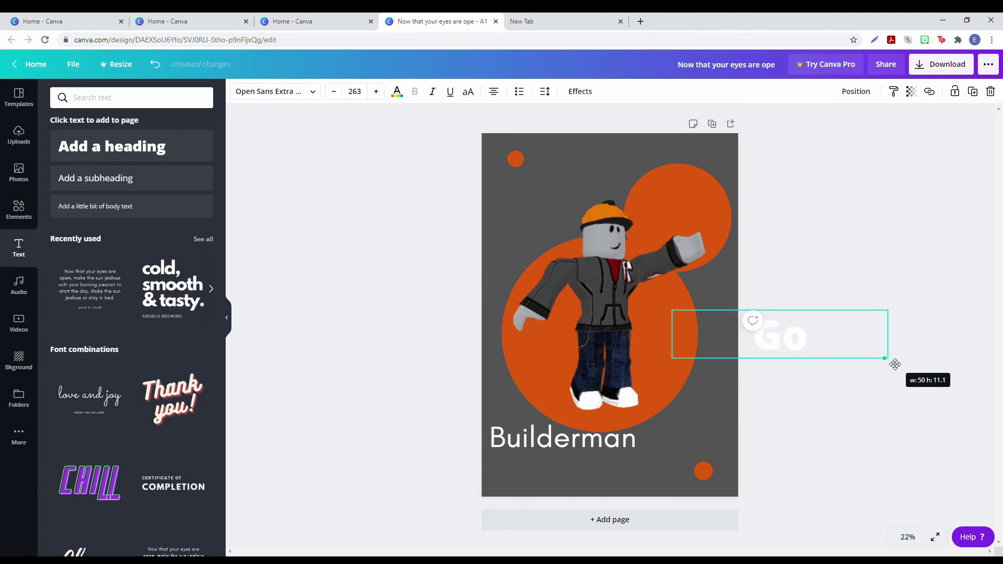
text(O)
key(BackSpace)
text(od Side of Gamin)
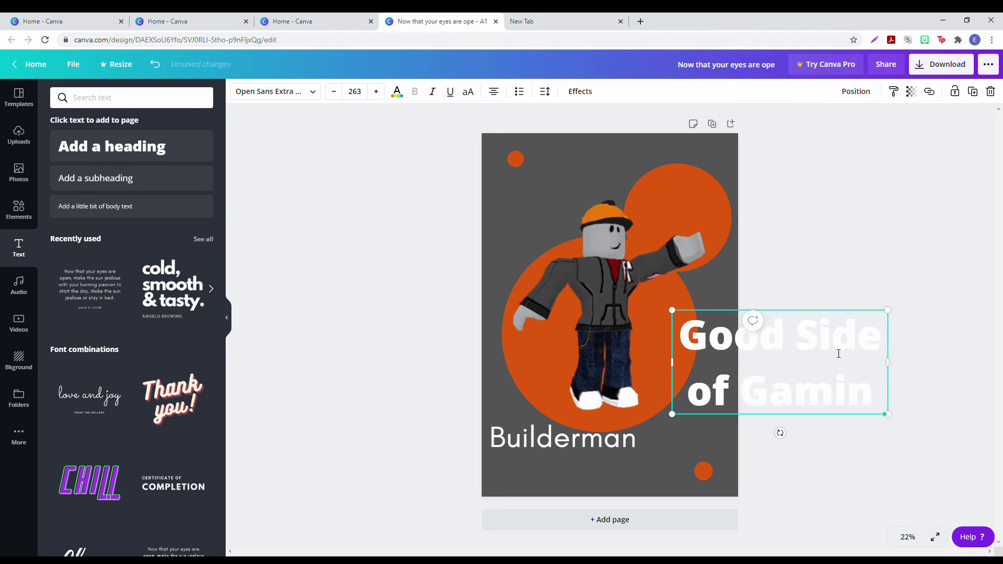
key(BackSpace)
text(ng)
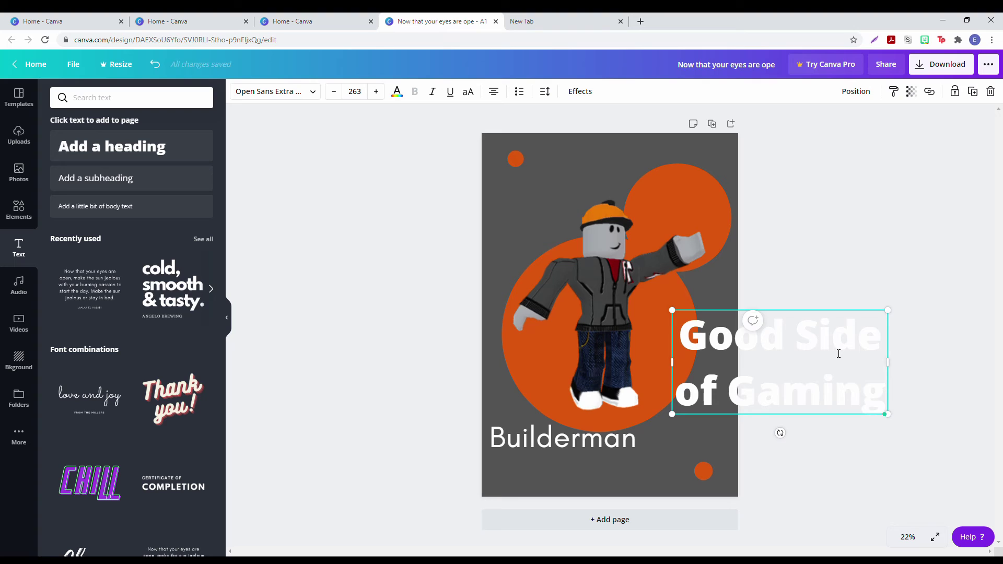
Step: Shrink the "Good Side of Gaming" heading to size 67.3, place it over the small lower circle and make it italic
drag(888, 414, 725, 479)
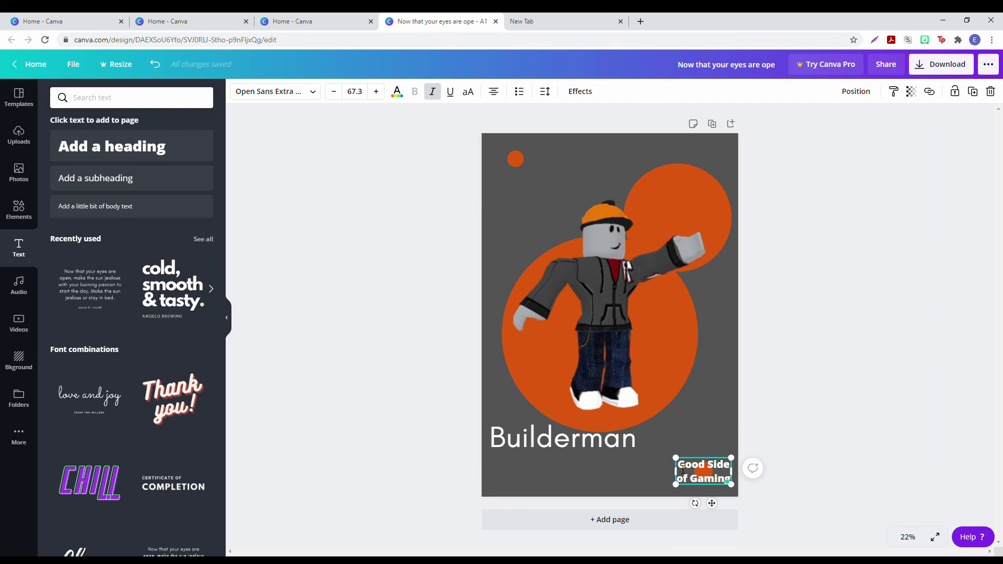
click(698, 488)
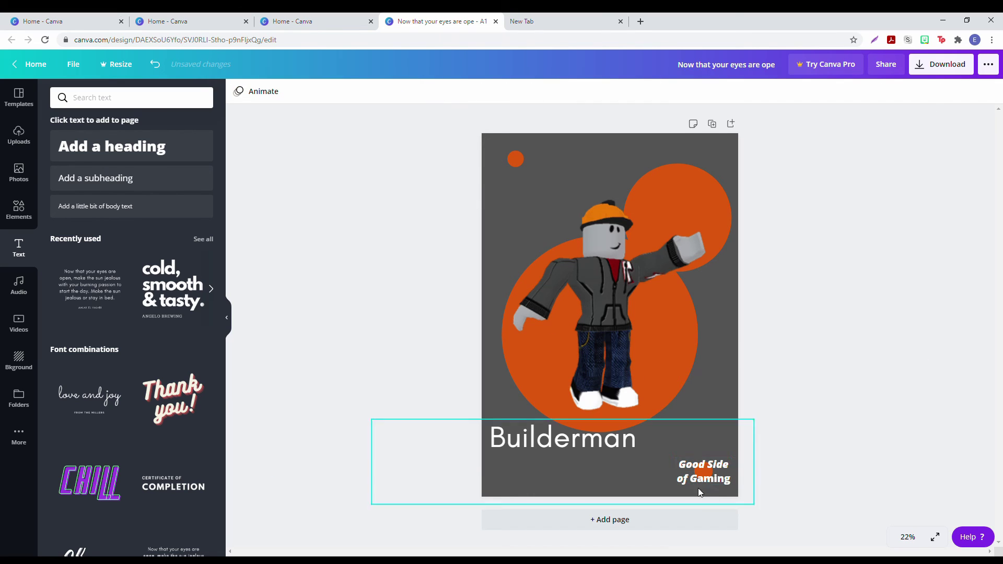
Step: Set the "Good Side of Gaming" text to the Glacial Indifference font and move it left of the small lower circle, under "Builderman"
click(731, 481)
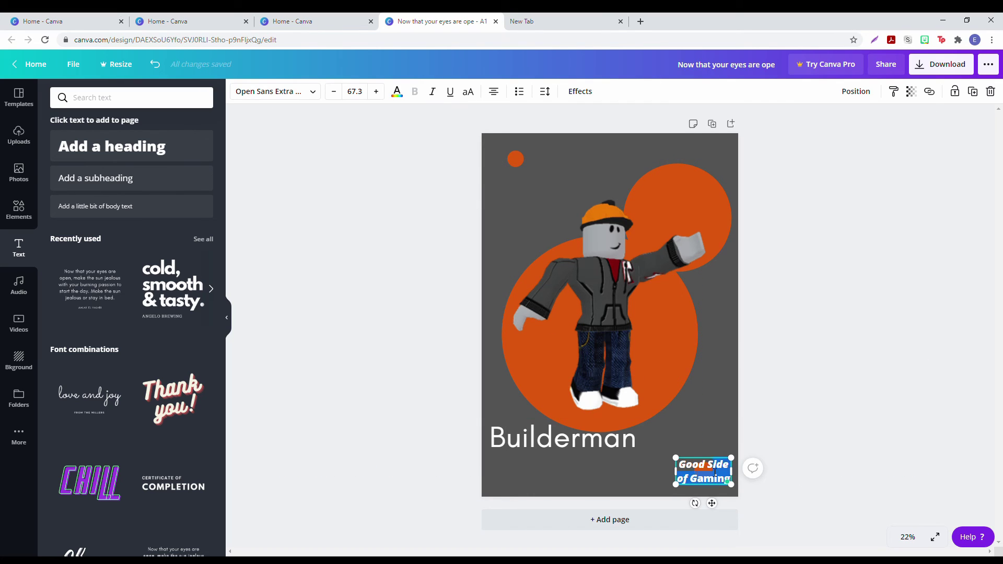
click(300, 92)
click(86, 123)
click(718, 481)
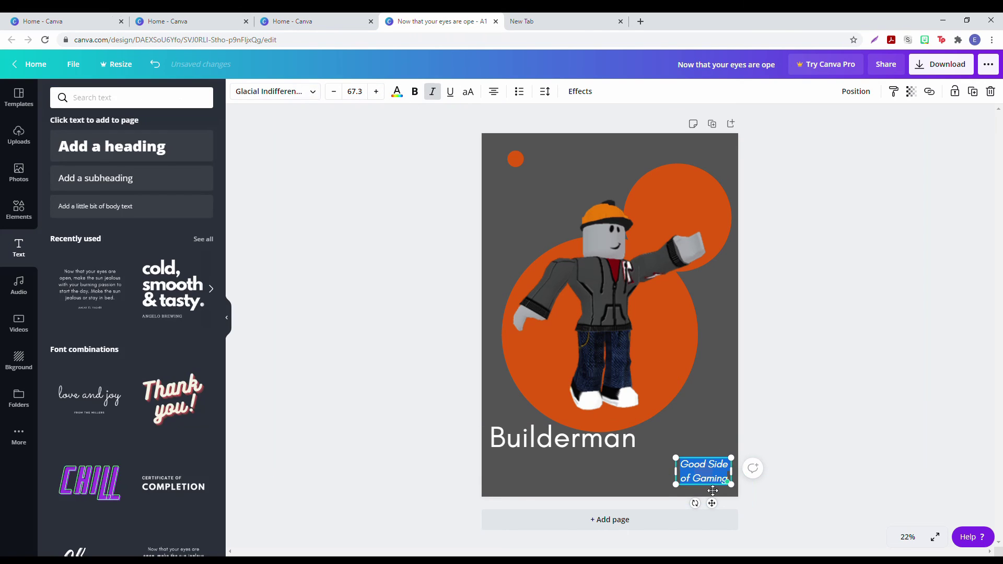
drag(720, 483, 650, 483)
click(871, 408)
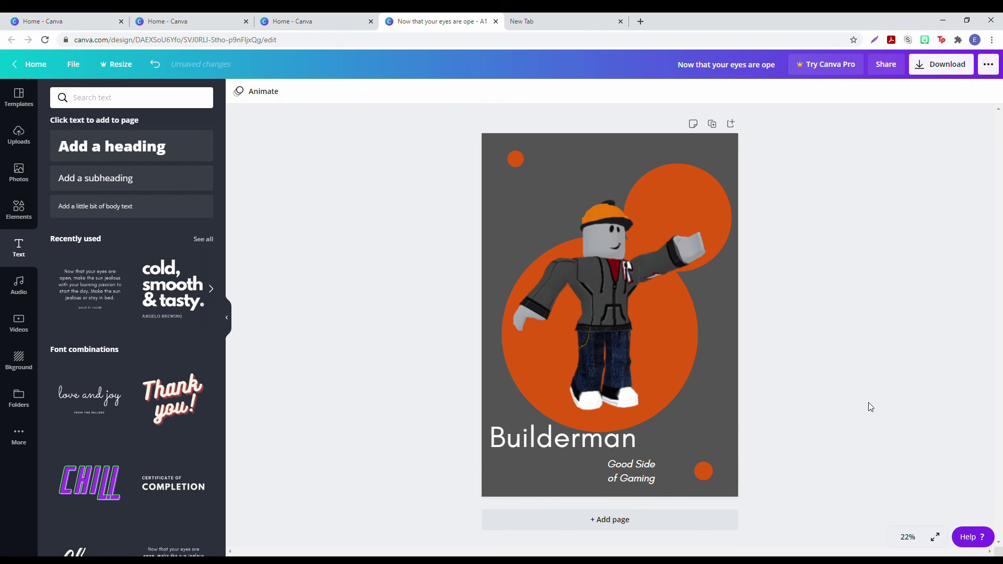